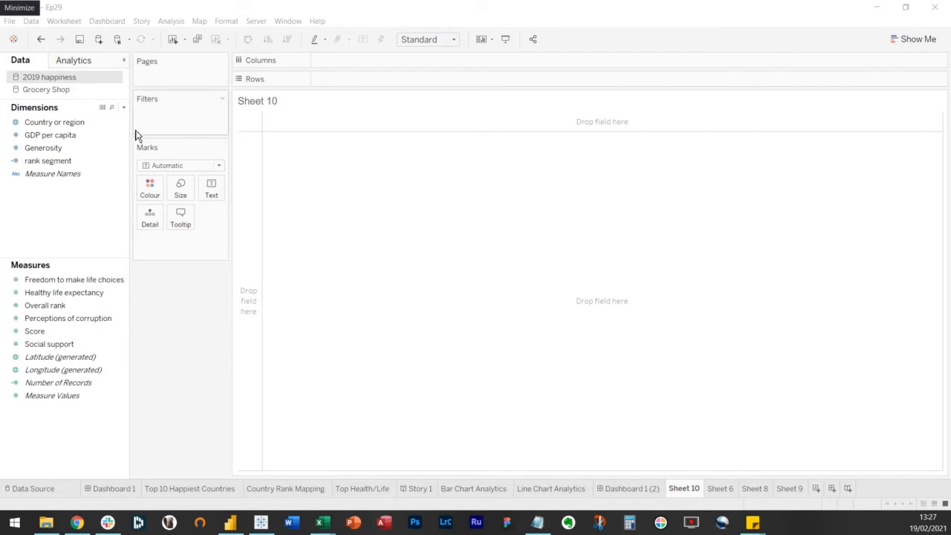
Step: Create a calculated field in the 2019 happiness data source, collapse the function reference, and move the editor over the blank view
{"action": "left_click", "coordinate": [125, 110]}
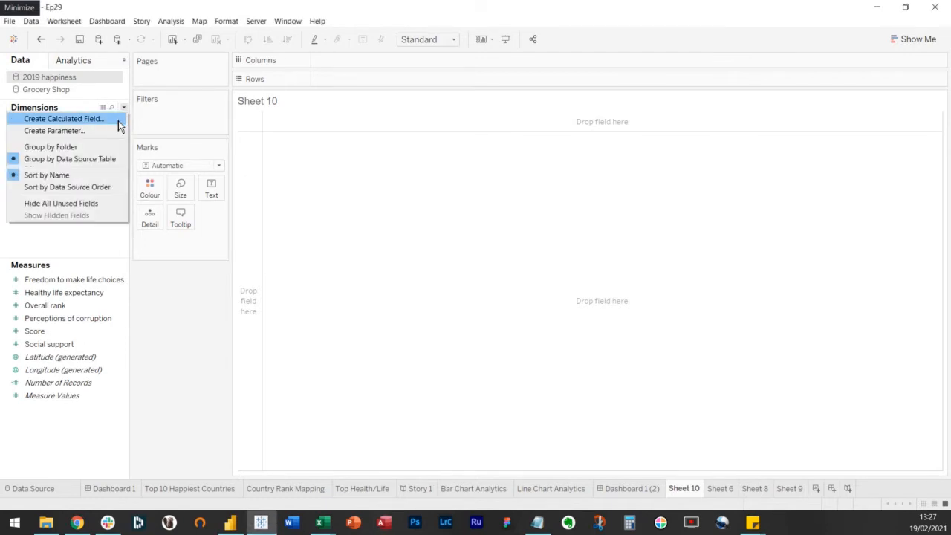
{"action": "left_click", "coordinate": [117, 120]}
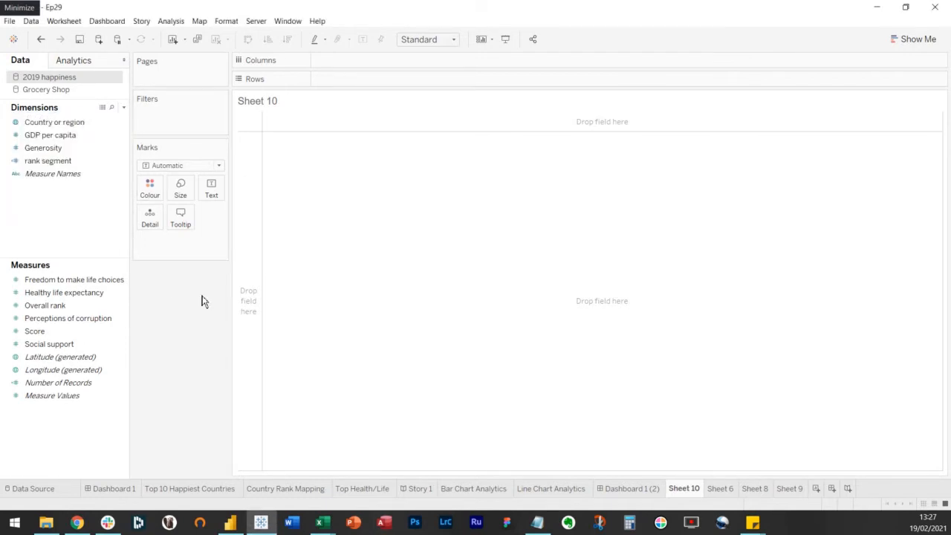
{"action": "left_click", "coordinate": [124, 108]}
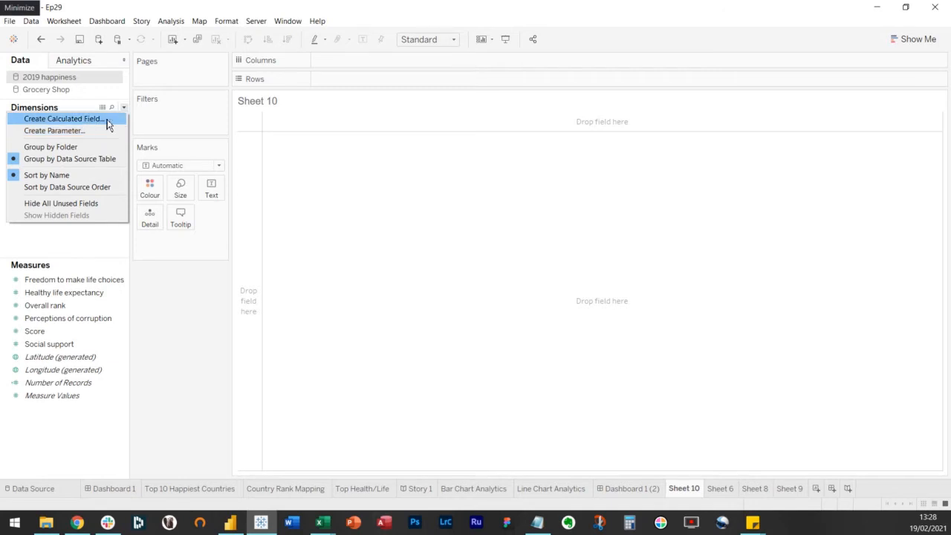
{"action": "left_click", "coordinate": [108, 123]}
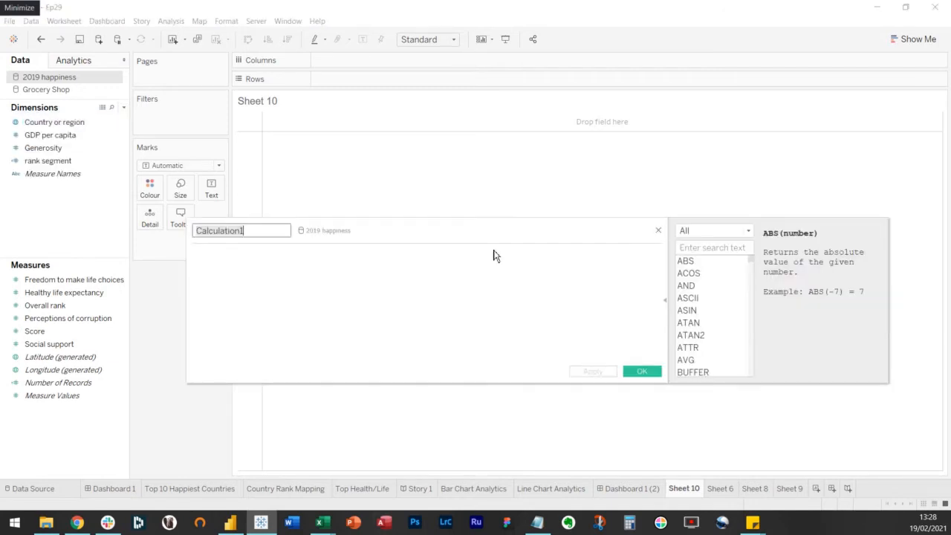
{"action": "left_click", "coordinate": [465, 307]}
{"action": "left_click", "coordinate": [667, 298]}
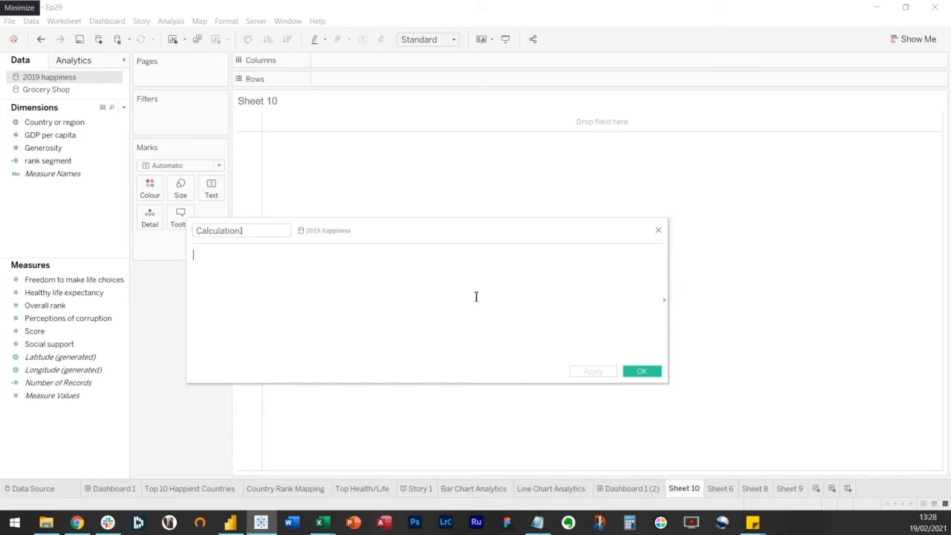
{"action": "left_click_drag", "start_coordinate": [427, 225], "coordinate": [542, 195]}
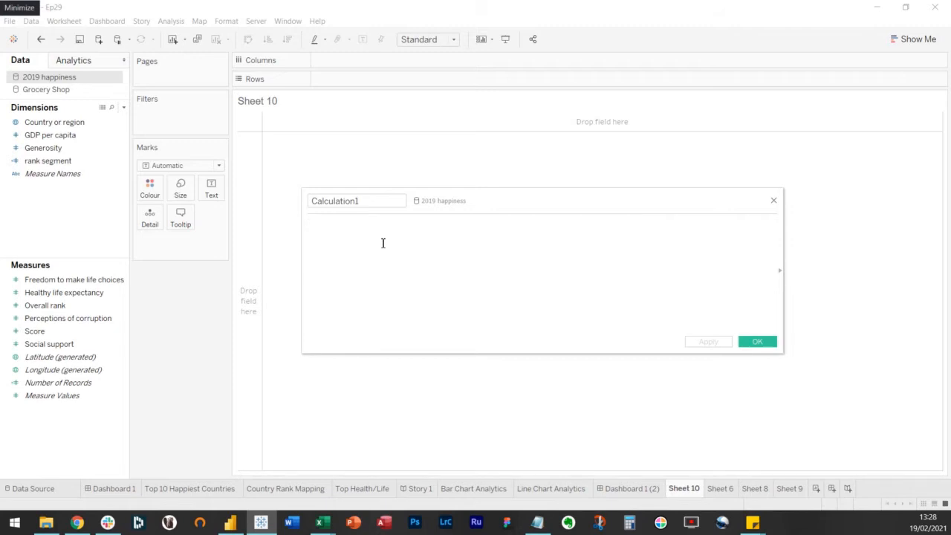
Step: Enter the formula sum(score) in the calculated field and display the details of its calculation error
{"action": "type", "text": "sum"}
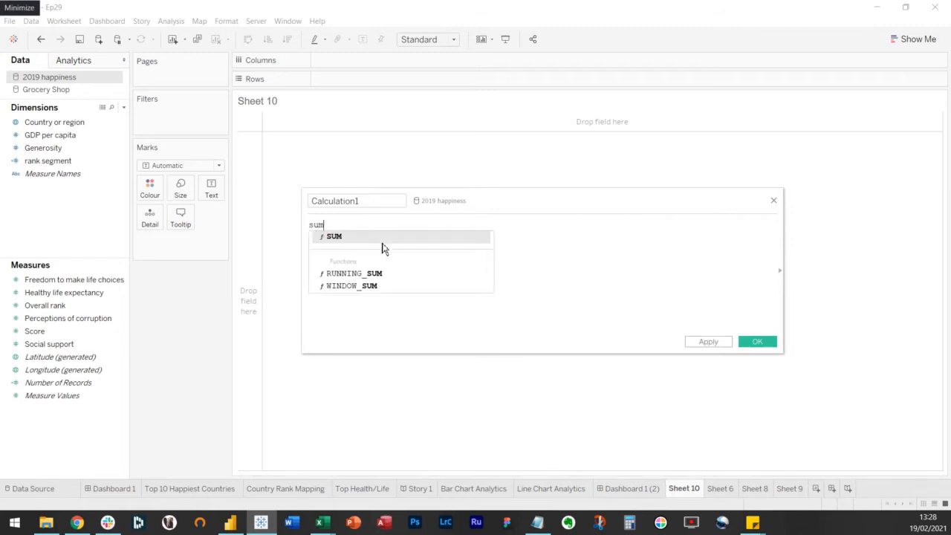
{"action": "type", "text": "("}
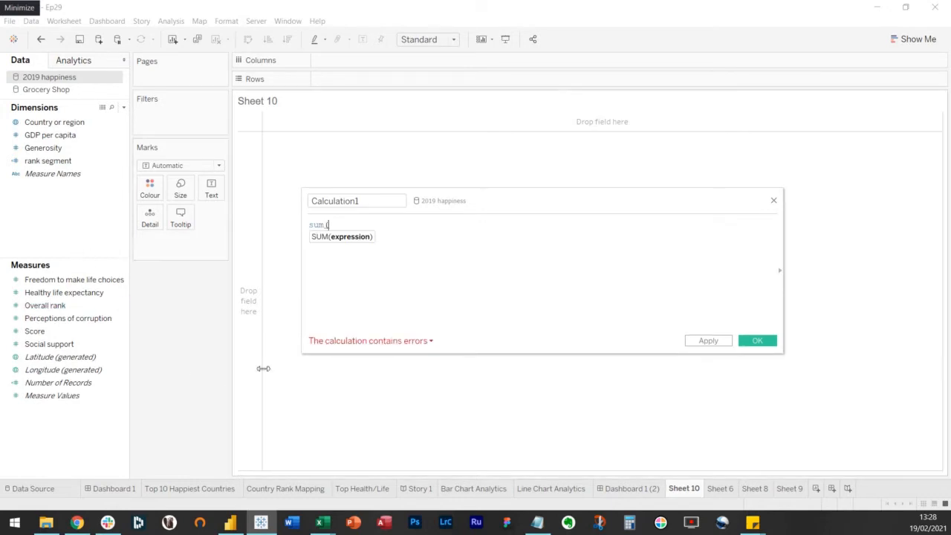
{"action": "type", "text": "score)"}
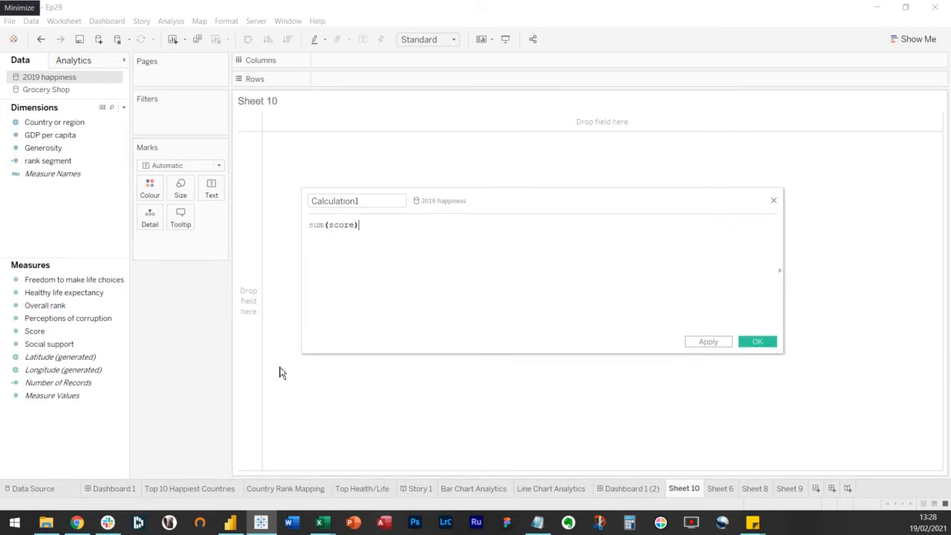
{"action": "double_click", "coordinate": [341, 225]}
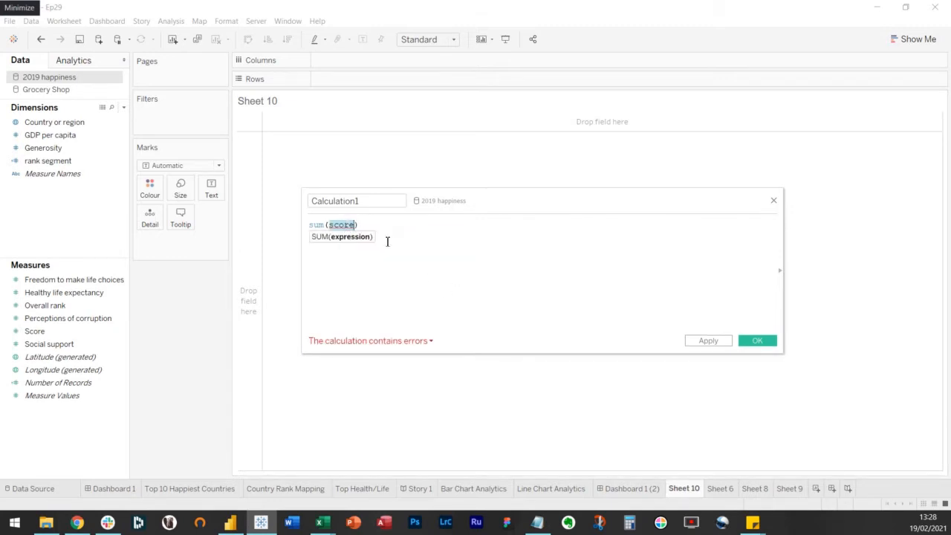
{"action": "left_click", "coordinate": [405, 251]}
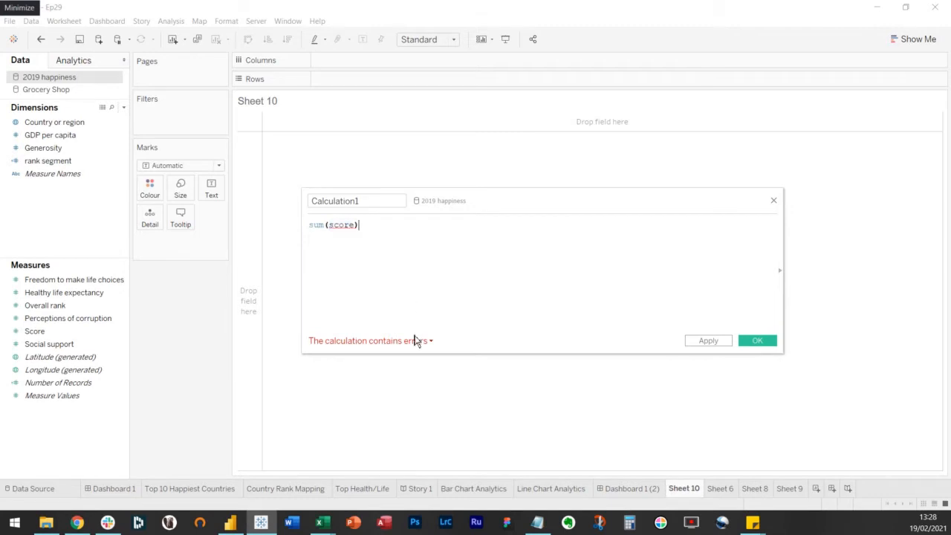
{"action": "left_click", "coordinate": [416, 340]}
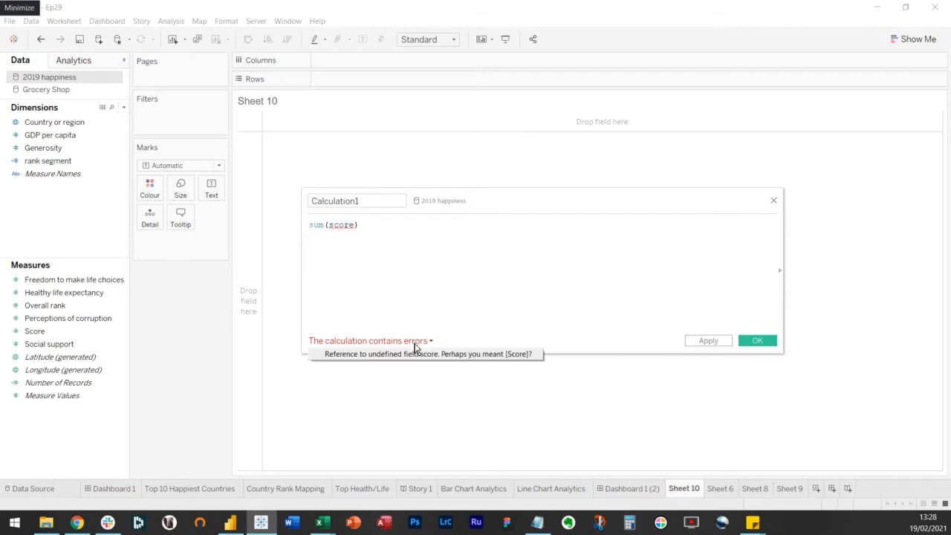
Step: Replace the word score inside the sum formula with the [Score] field reference
{"action": "left_click", "coordinate": [331, 225]}
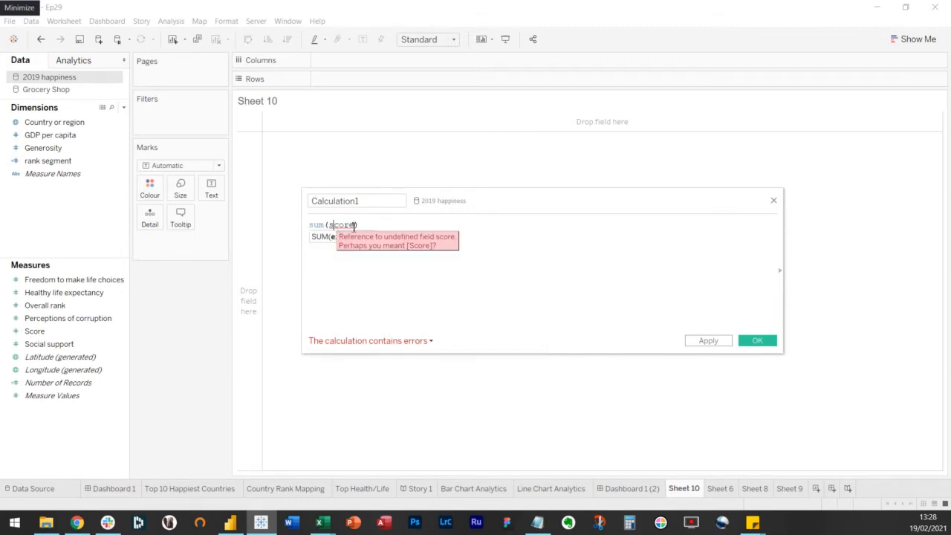
{"action": "double_click", "coordinate": [354, 225]}
{"action": "key", "text": "BackSpace"}
{"action": "type", "text": "S"}
{"action": "key", "text": "Return"}
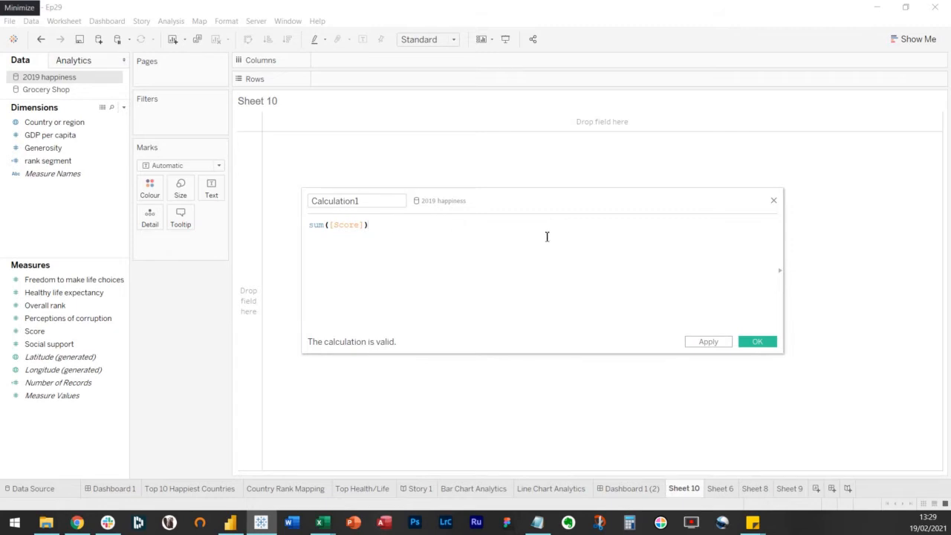
Step: Narrow the calculation editor, reposition it with the function reference expanded, and show the description of the formula's SUM function
{"action": "left_click_drag", "start_coordinate": [784, 233], "coordinate": [734, 222]}
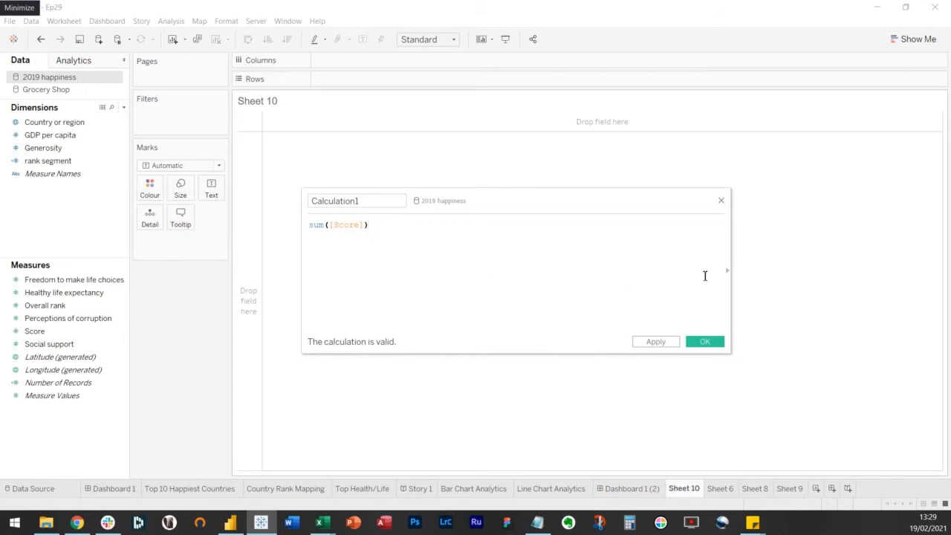
{"action": "left_click", "coordinate": [728, 277]}
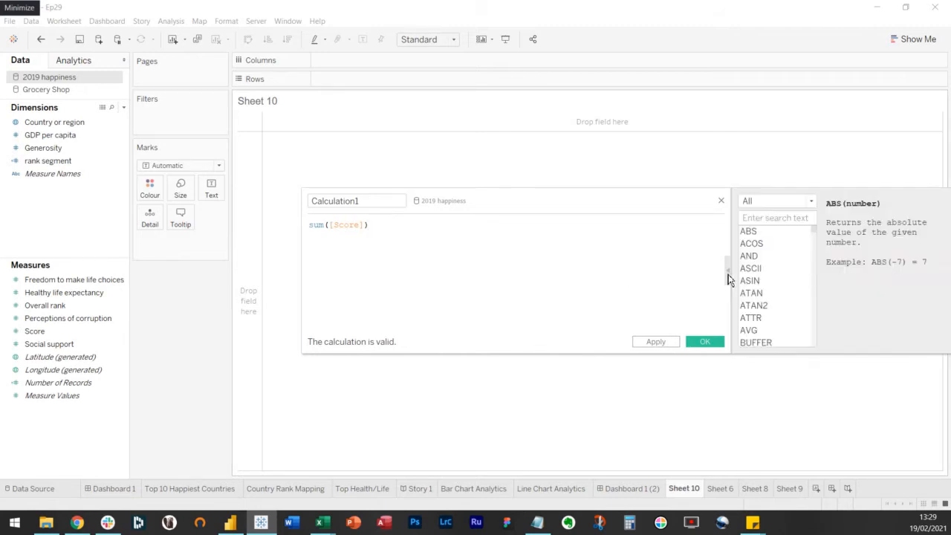
{"action": "left_click_drag", "start_coordinate": [703, 195], "coordinate": [637, 190]}
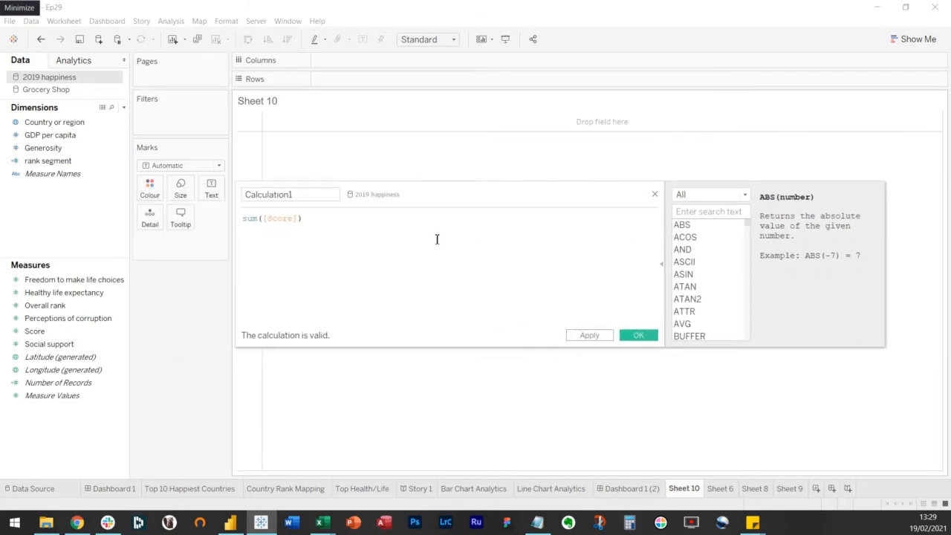
{"action": "left_click", "coordinate": [255, 218]}
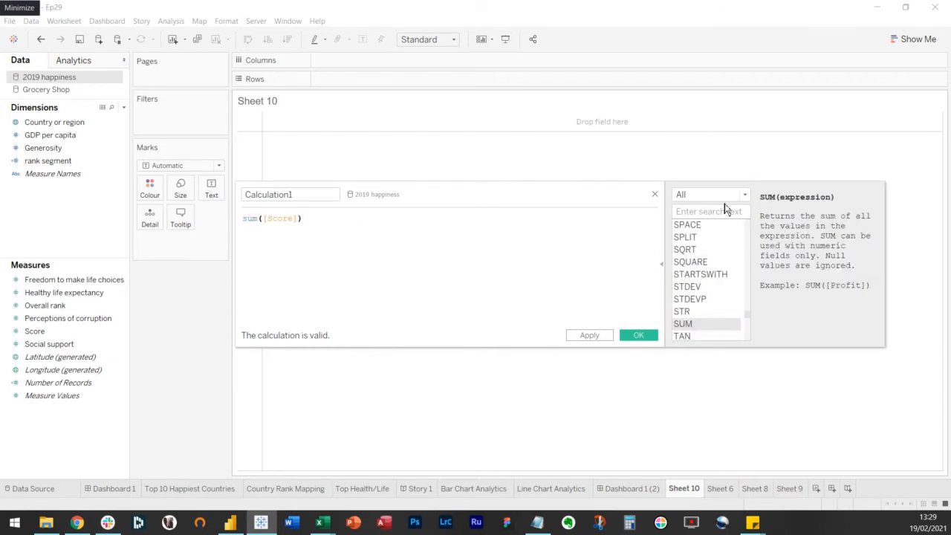
Step: Search the function reference for sum and read the descriptions of SUM, RUNNING_SUM and WINDOW_SUM
{"action": "left_click", "coordinate": [701, 198]}
{"action": "left_click", "coordinate": [699, 202]}
{"action": "left_click", "coordinate": [696, 212]}
{"action": "type", "text": "sum"}
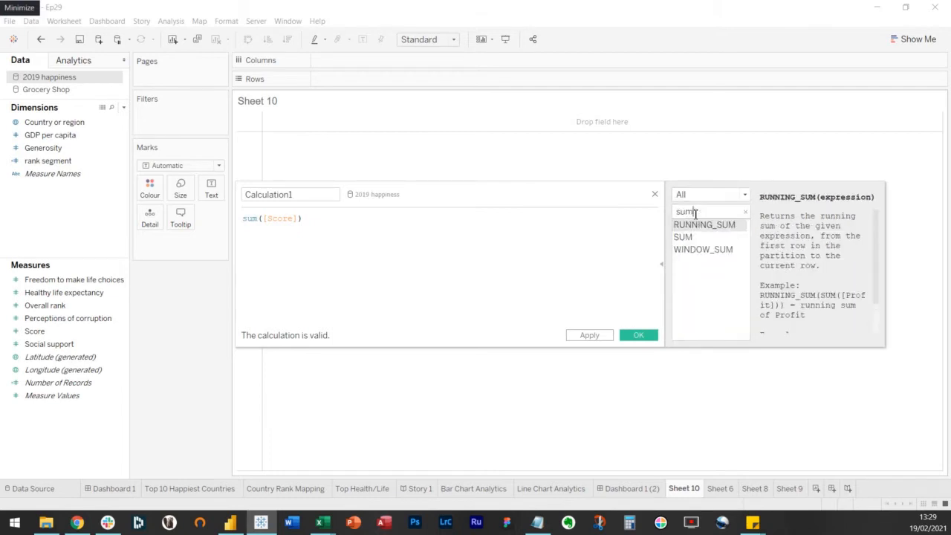
{"action": "left_click", "coordinate": [700, 237]}
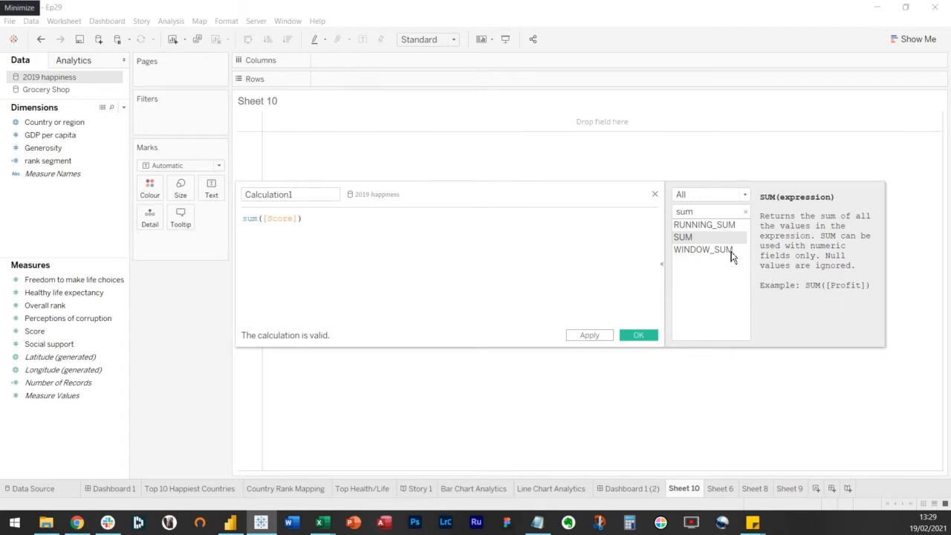
{"action": "left_click", "coordinate": [705, 225]}
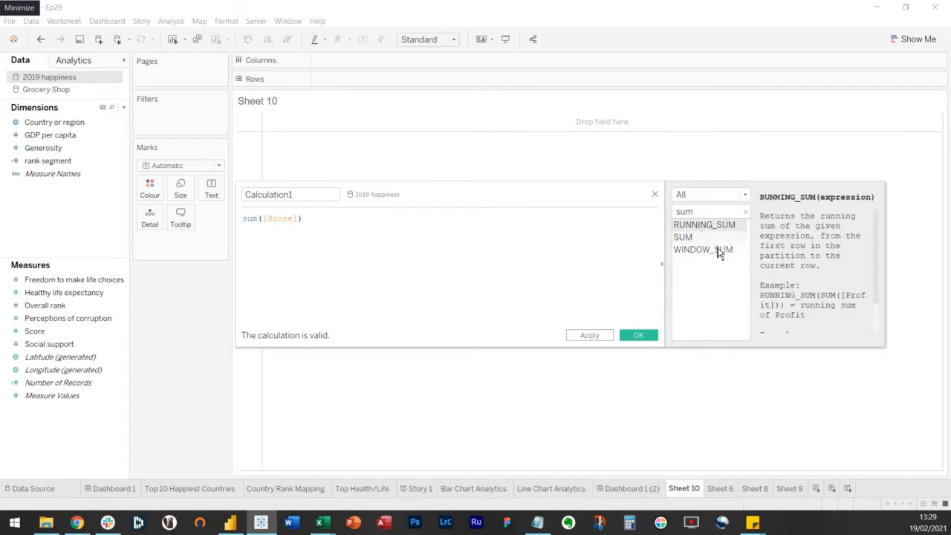
{"action": "scroll", "coordinate": [791, 267], "scroll_direction": "down", "scroll_amount": 1}
{"action": "scroll", "coordinate": [791, 268], "scroll_direction": "up", "scroll_amount": 1}
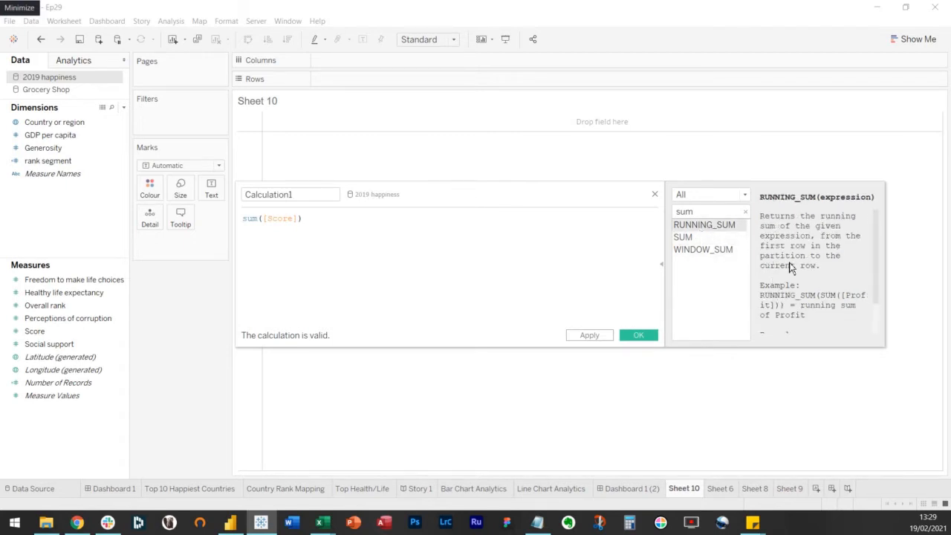
{"action": "left_click", "coordinate": [692, 252]}
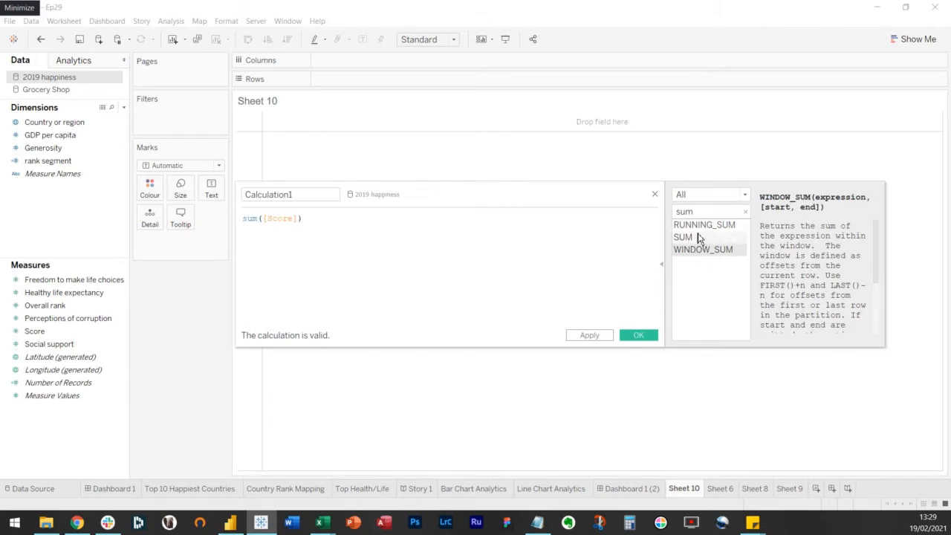
Step: Clear the function search and browse the full list of available calculation functions, returning to its beginning
{"action": "left_click", "coordinate": [745, 212]}
{"action": "scroll", "coordinate": [726, 247], "scroll_direction": "down", "scroll_amount": 20}
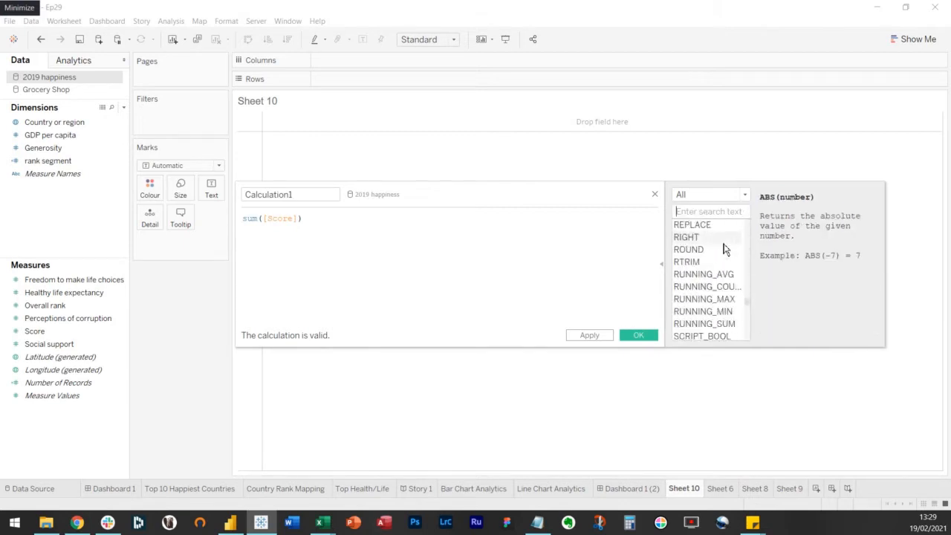
{"action": "scroll", "coordinate": [725, 249], "scroll_direction": "up", "scroll_amount": 20}
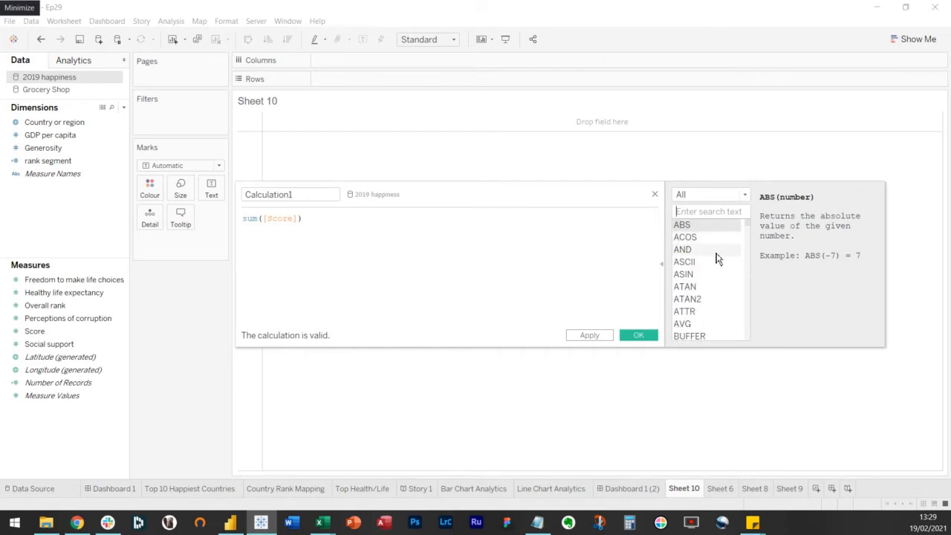
{"action": "scroll", "coordinate": [717, 257], "scroll_direction": "down", "scroll_amount": 1}
{"action": "scroll", "coordinate": [717, 257], "scroll_direction": "up", "scroll_amount": 1}
{"action": "scroll", "coordinate": [716, 257], "scroll_direction": "down", "scroll_amount": 5}
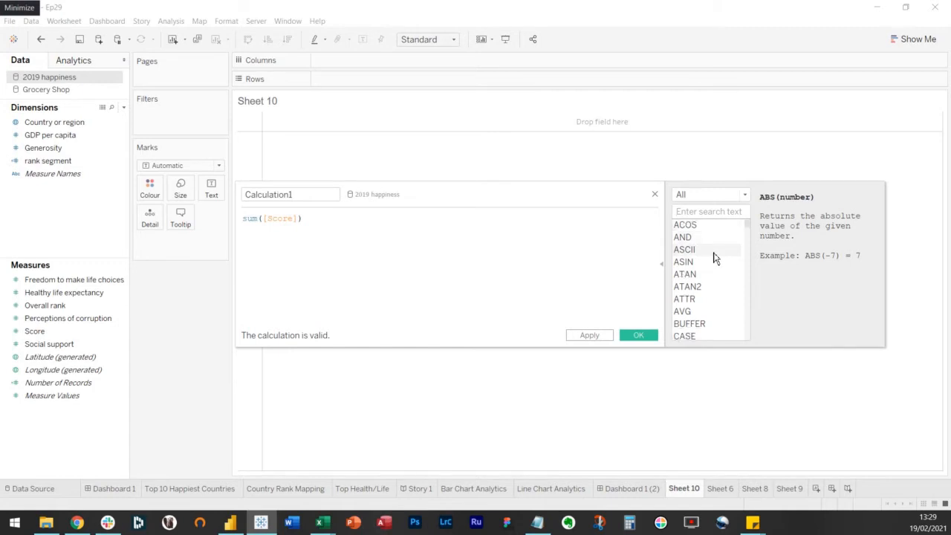
{"action": "scroll", "coordinate": [714, 257], "scroll_direction": "down", "scroll_amount": 7}
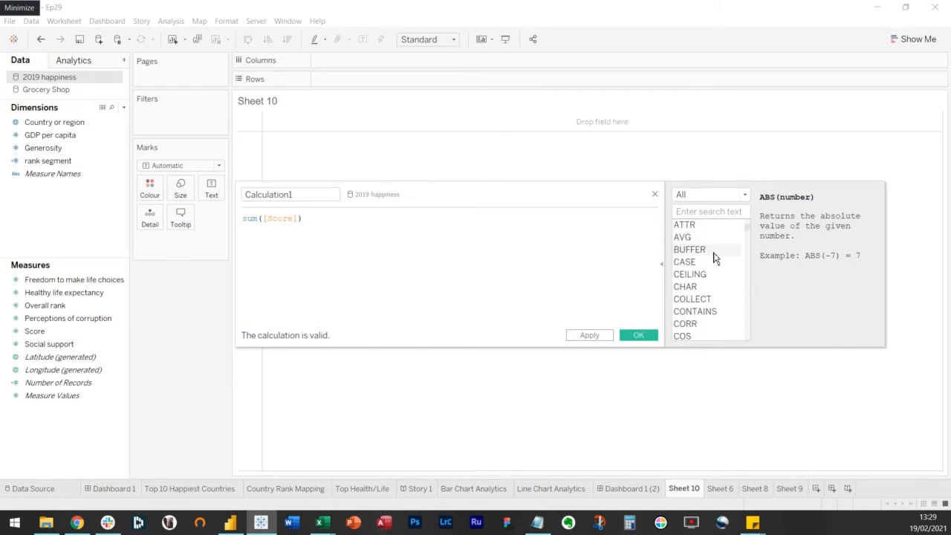
{"action": "scroll", "coordinate": [714, 257], "scroll_direction": "down", "scroll_amount": 6}
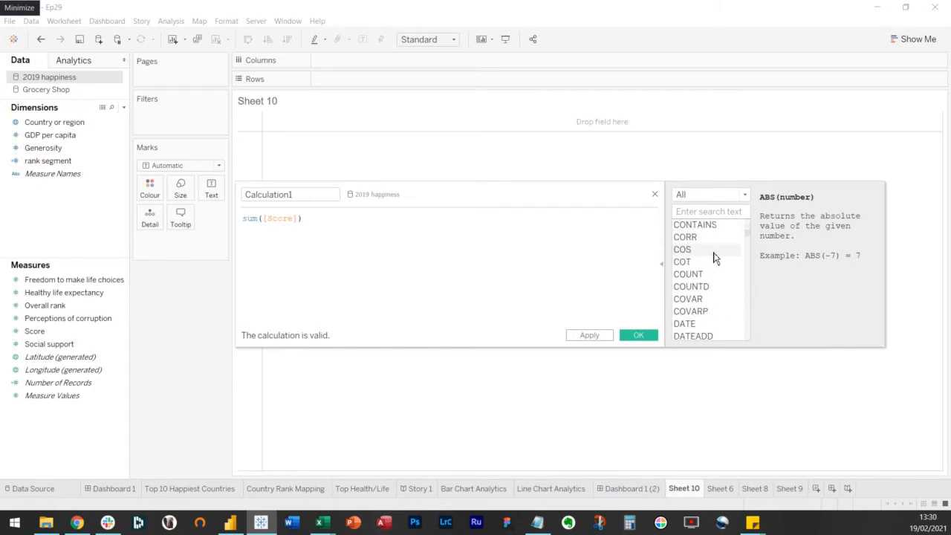
{"action": "scroll", "coordinate": [714, 257], "scroll_direction": "down", "scroll_amount": 6}
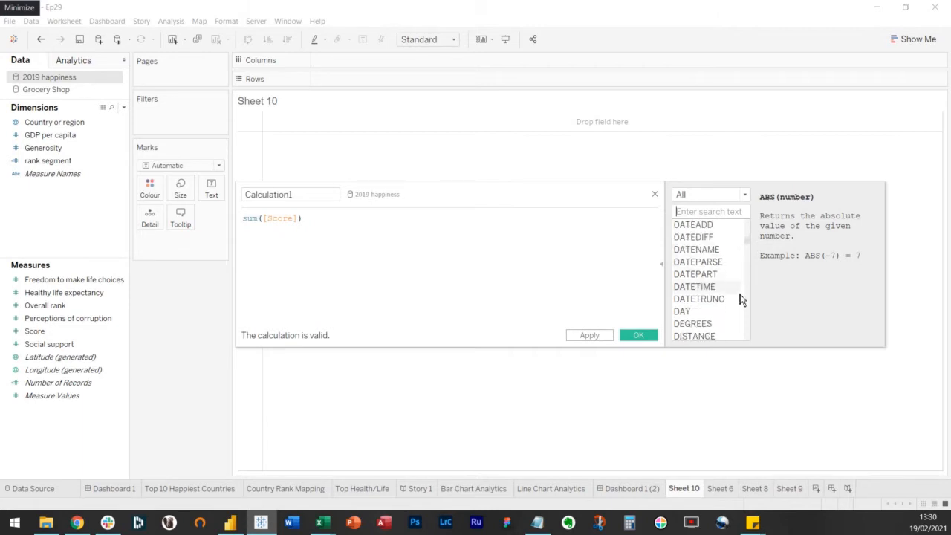
{"action": "scroll", "coordinate": [742, 300], "scroll_direction": "down", "scroll_amount": 1}
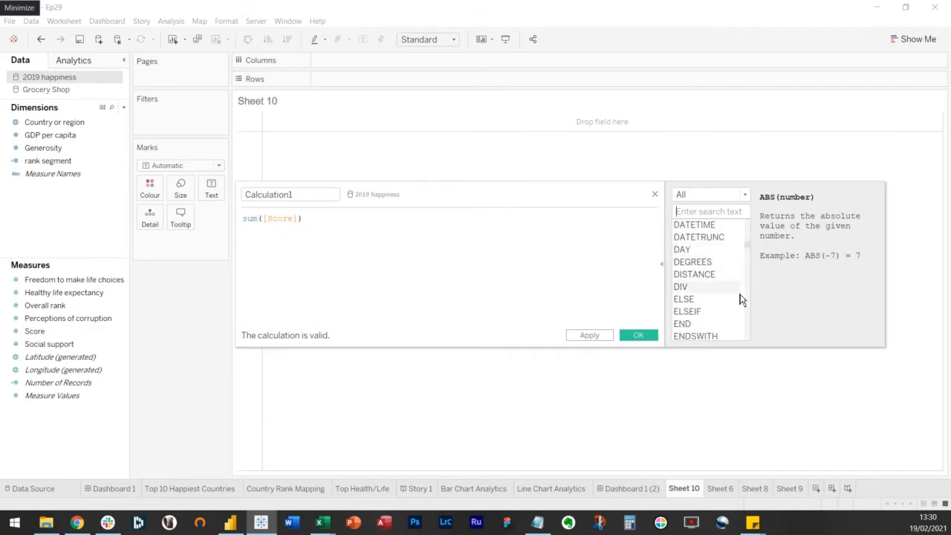
{"action": "scroll", "coordinate": [743, 299], "scroll_direction": "down", "scroll_amount": 1}
{"action": "scroll", "coordinate": [742, 299], "scroll_direction": "down", "scroll_amount": 2}
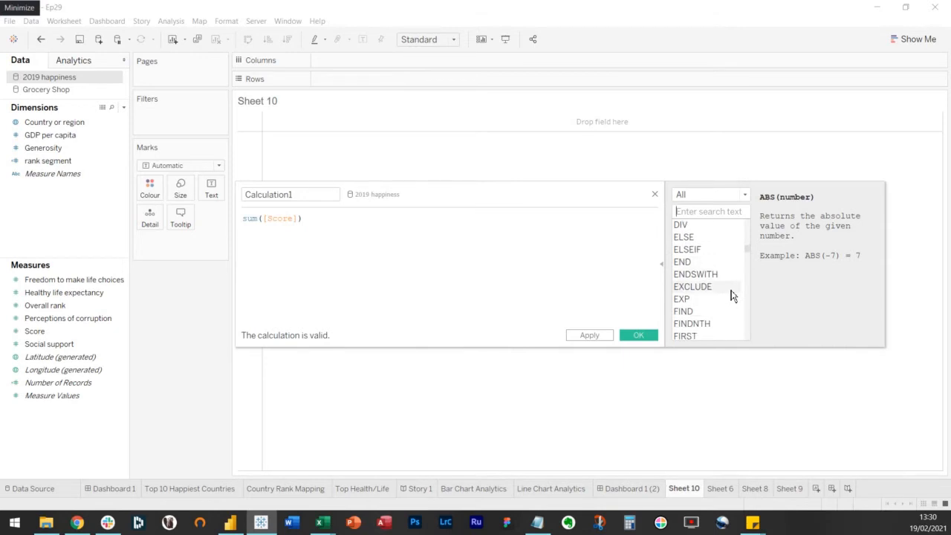
{"action": "scroll", "coordinate": [732, 295], "scroll_direction": "down", "scroll_amount": 4}
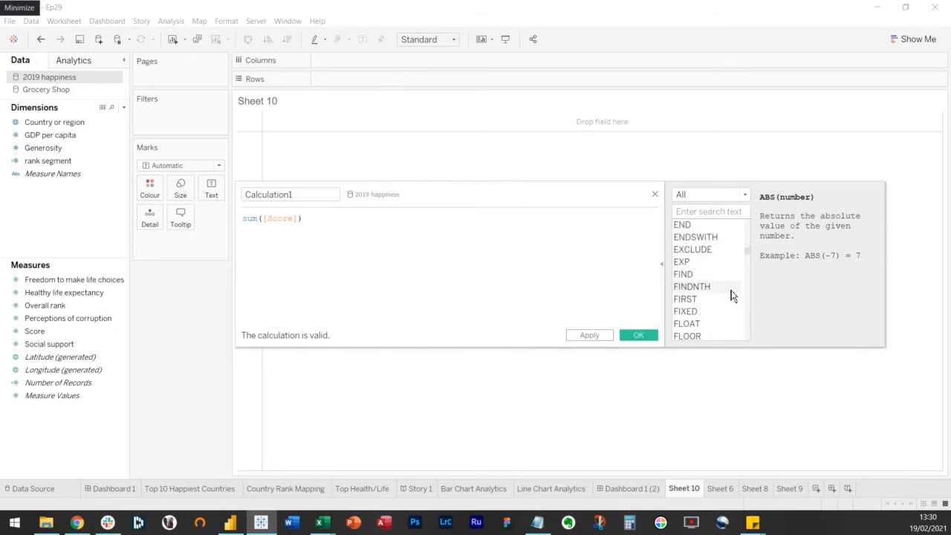
{"action": "scroll", "coordinate": [731, 296], "scroll_direction": "down", "scroll_amount": 10}
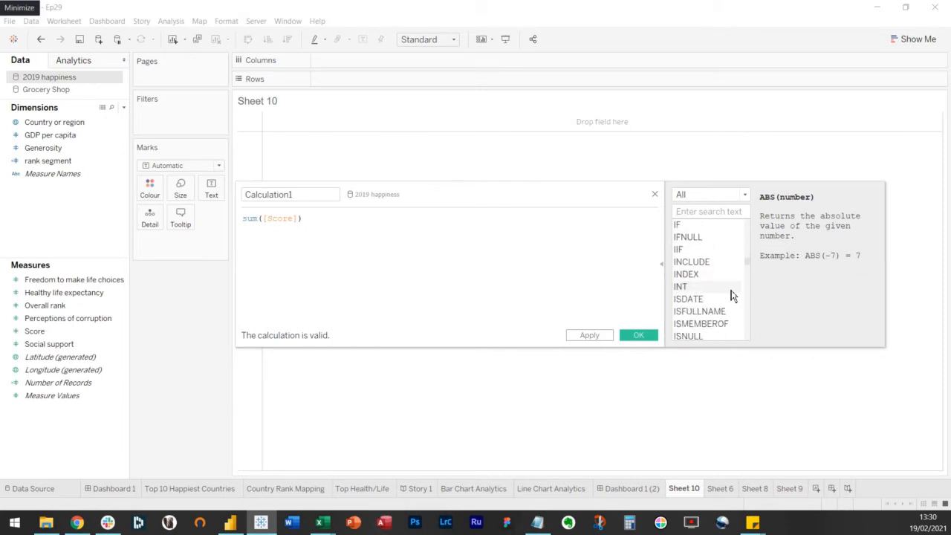
{"action": "scroll", "coordinate": [731, 296], "scroll_direction": "down", "scroll_amount": 20}
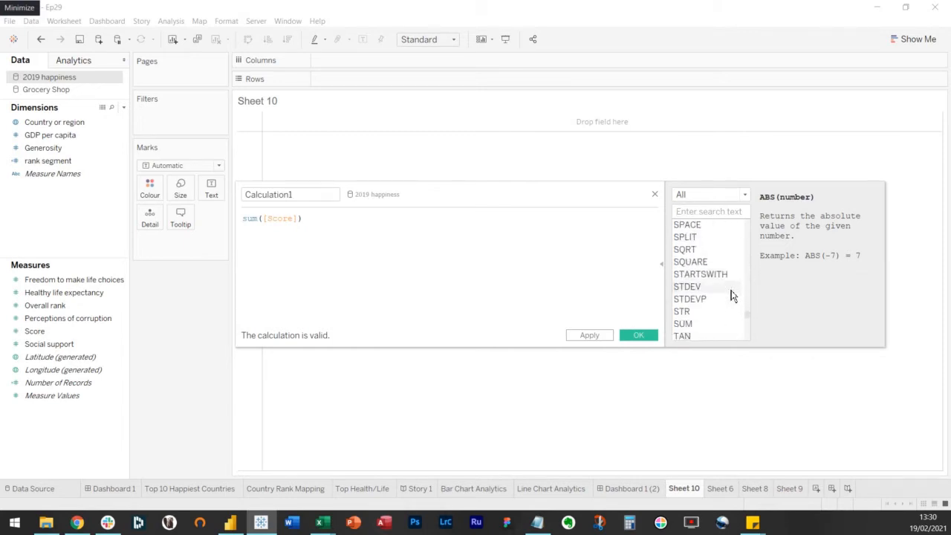
{"action": "scroll", "coordinate": [732, 295], "scroll_direction": "up", "scroll_amount": 20}
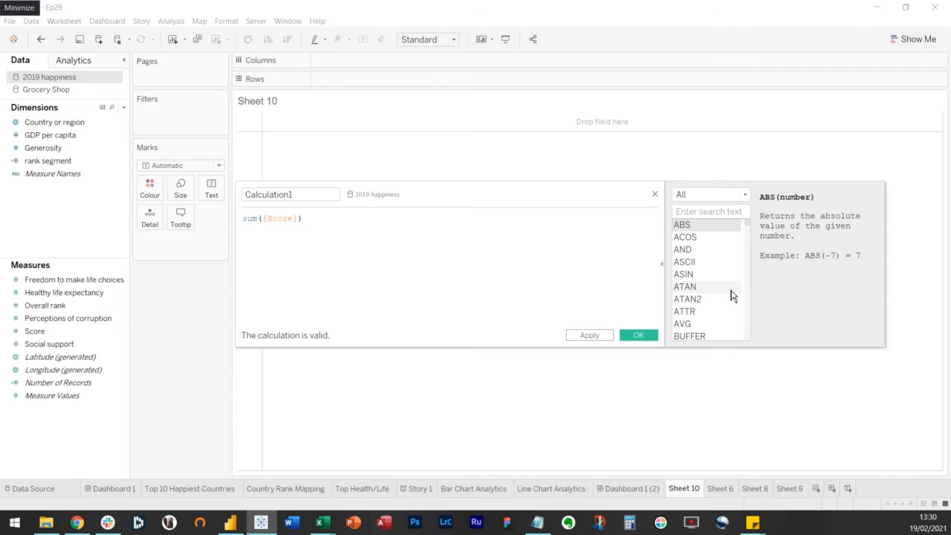
Step: Close the calculation editor without saving the sum formula
{"action": "left_click", "coordinate": [316, 230]}
{"action": "key", "text": "Escape"}
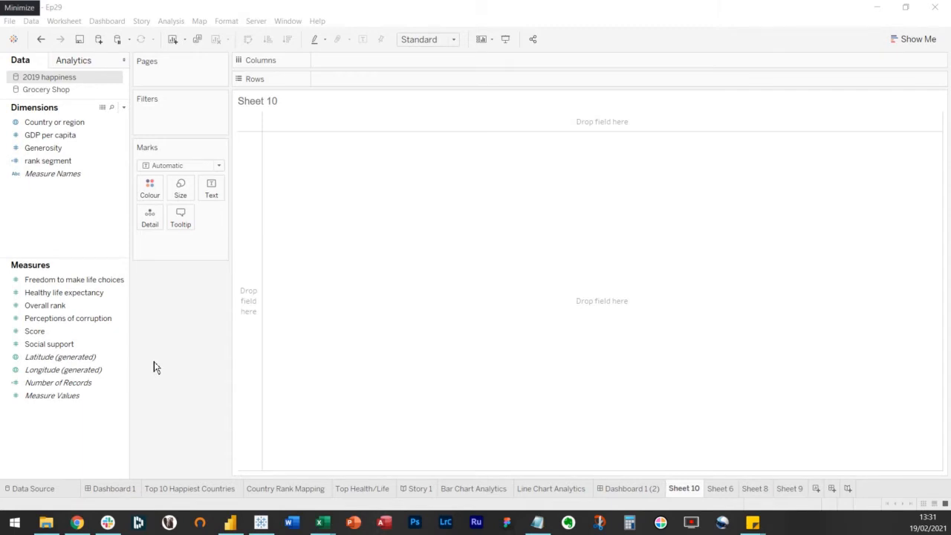
Step: Build a horizontal bar chart of summed Overall rank by Country or region, sorted in ascending order of rank
{"action": "left_click", "coordinate": [71, 305]}
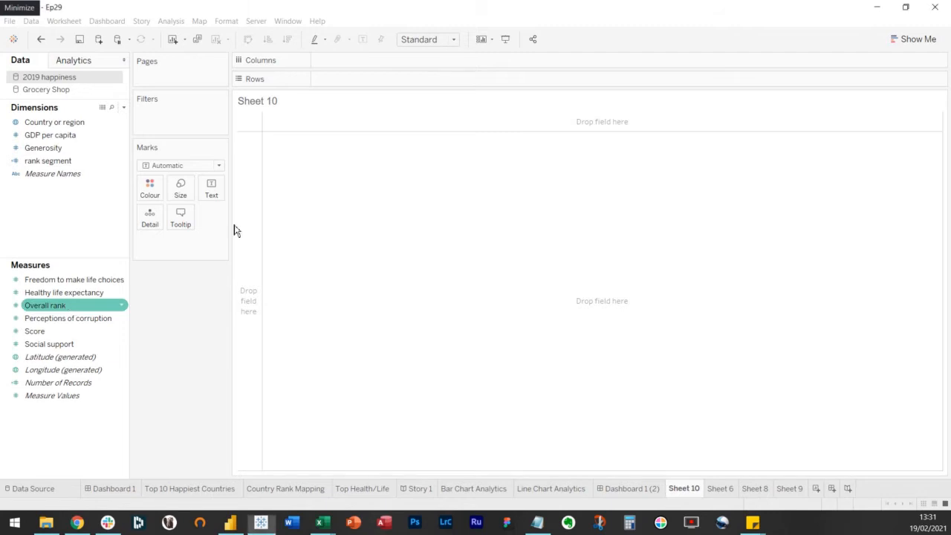
{"action": "left_click_drag", "start_coordinate": [236, 231], "coordinate": [393, 76]}
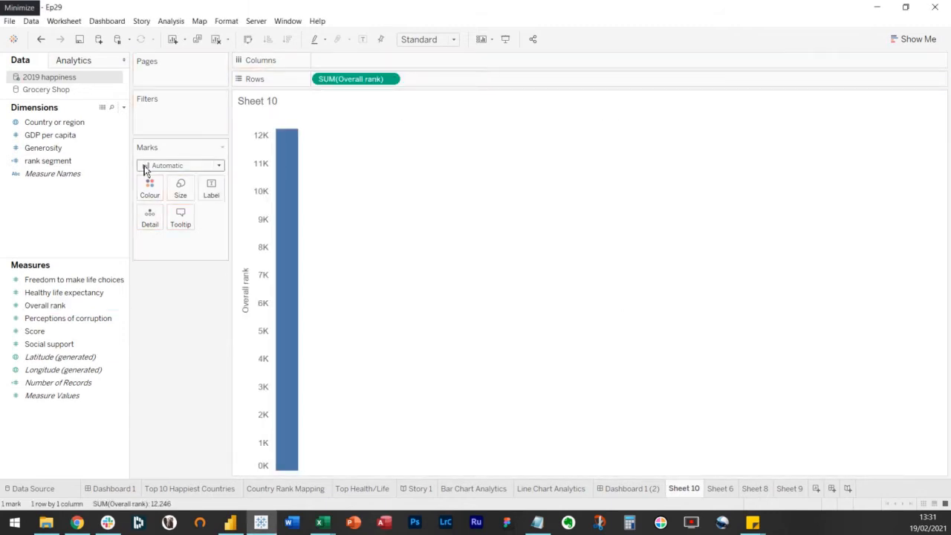
{"action": "left_click_drag", "start_coordinate": [67, 123], "coordinate": [361, 67]}
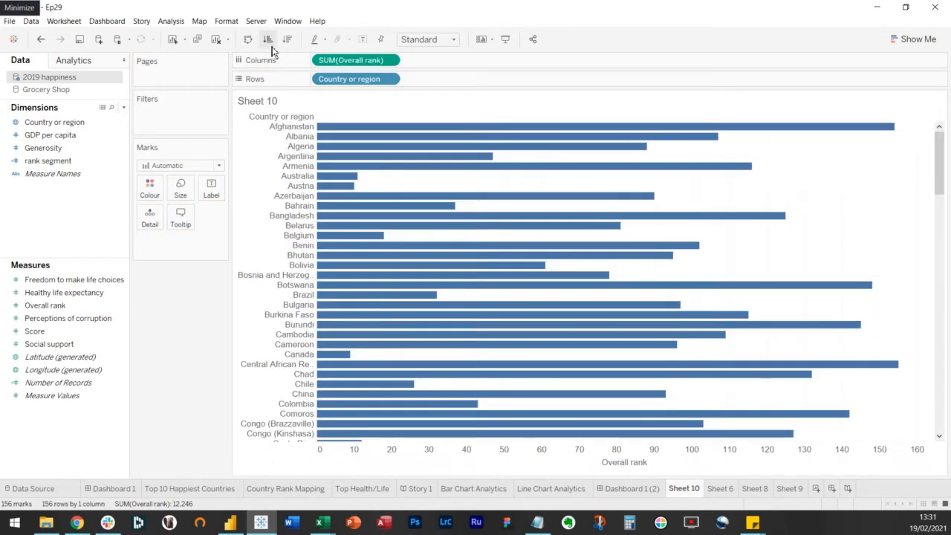
{"action": "left_click", "coordinate": [271, 46]}
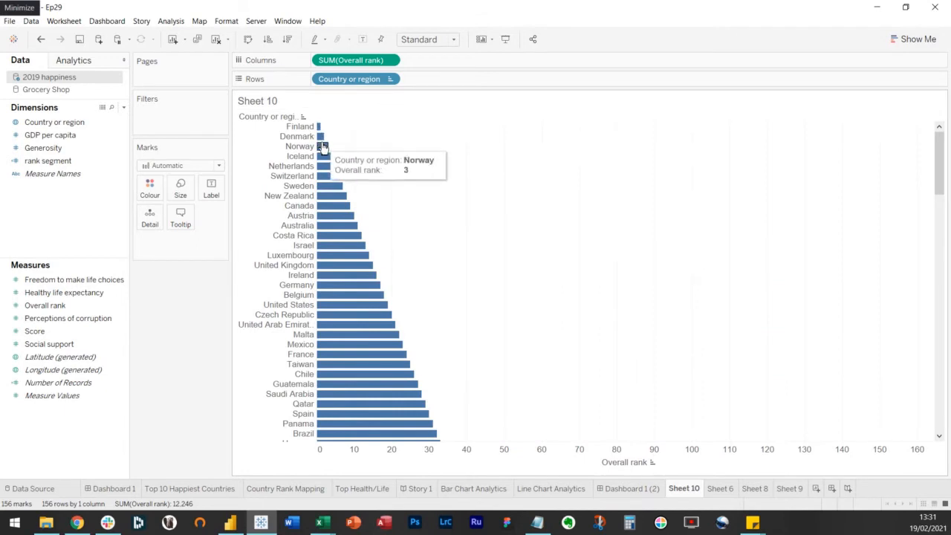
Step: Set the bar chart's sizing to Fit Height so all countries are included in one view
{"action": "scroll", "coordinate": [408, 387], "scroll_direction": "down", "scroll_amount": 15}
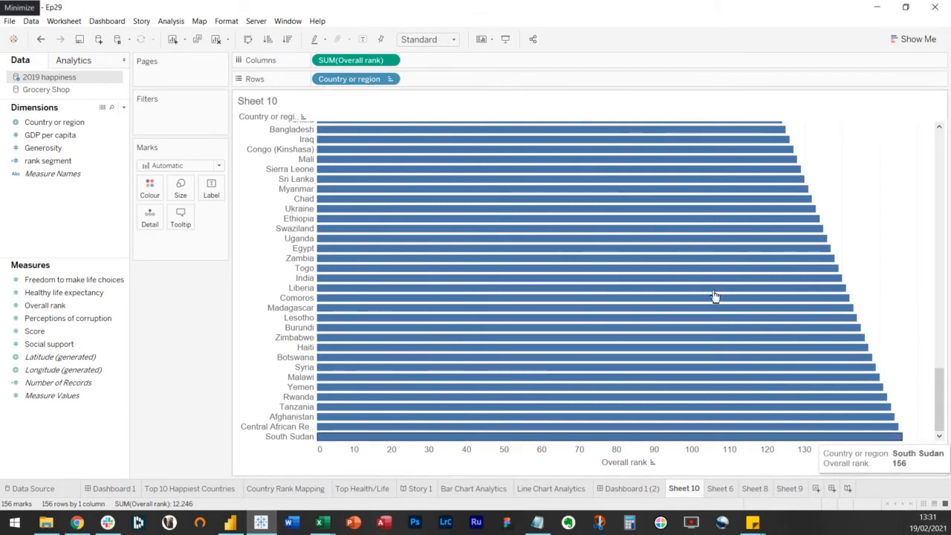
{"action": "left_click", "coordinate": [424, 43]}
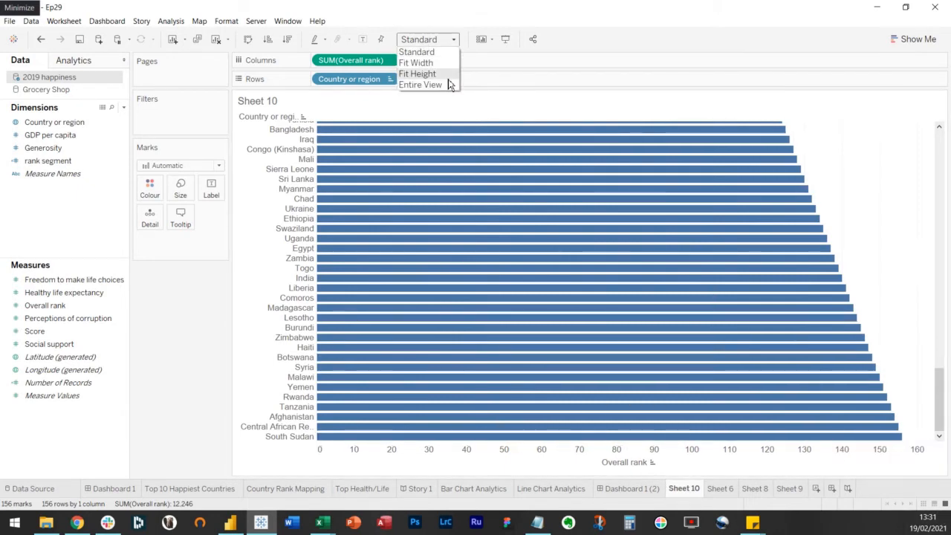
{"action": "left_click", "coordinate": [434, 74]}
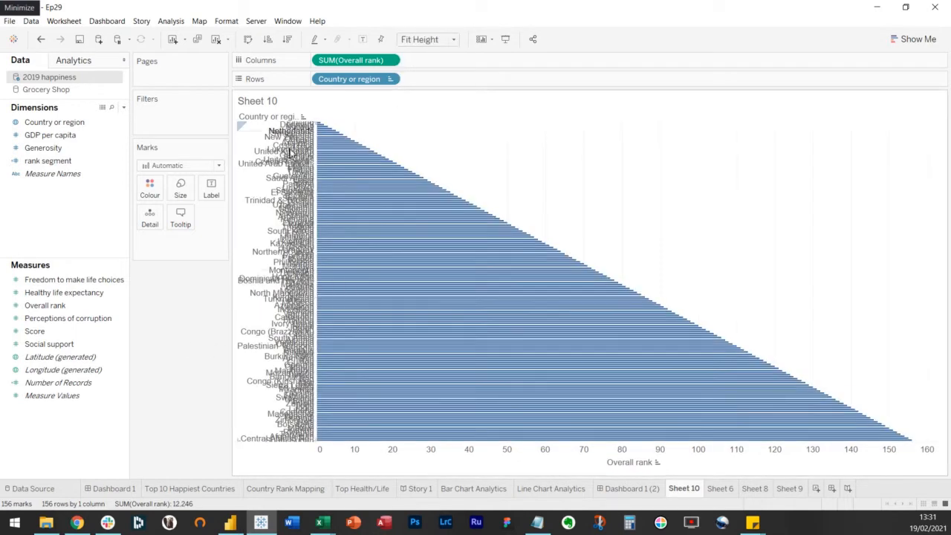
{"action": "right_click", "coordinate": [289, 193]}
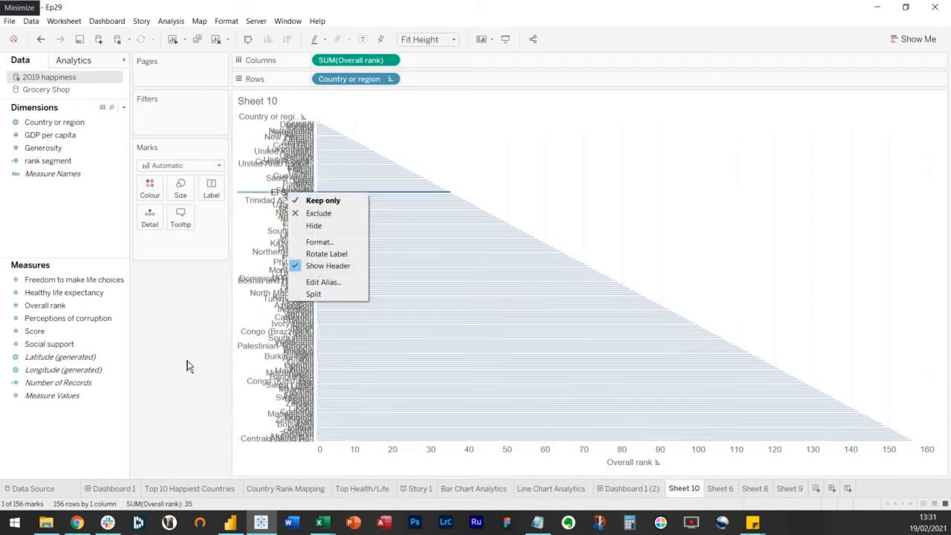
{"action": "left_click", "coordinate": [212, 333]}
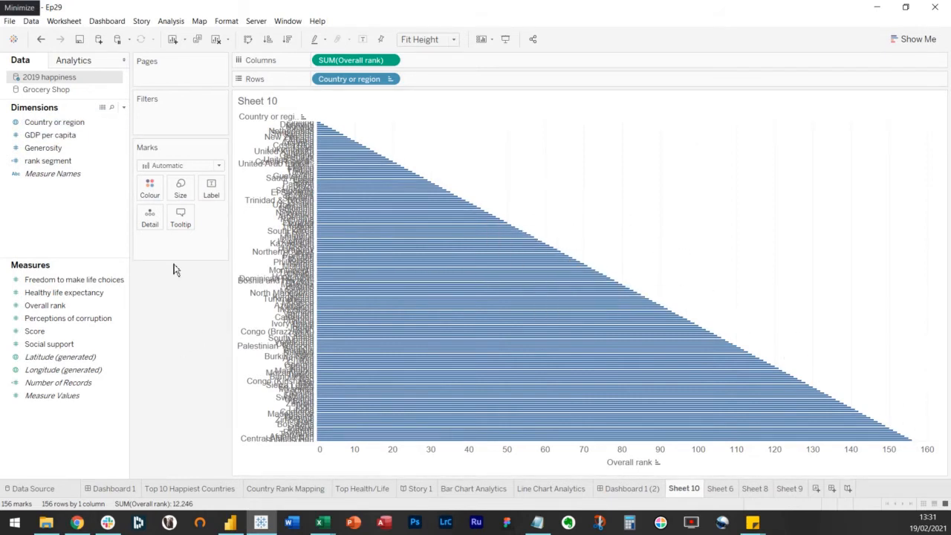
Step: Create a calculated field named "ranking of scores" and begin its formula with if
{"action": "left_click", "coordinate": [124, 107]}
{"action": "left_click", "coordinate": [102, 119]}
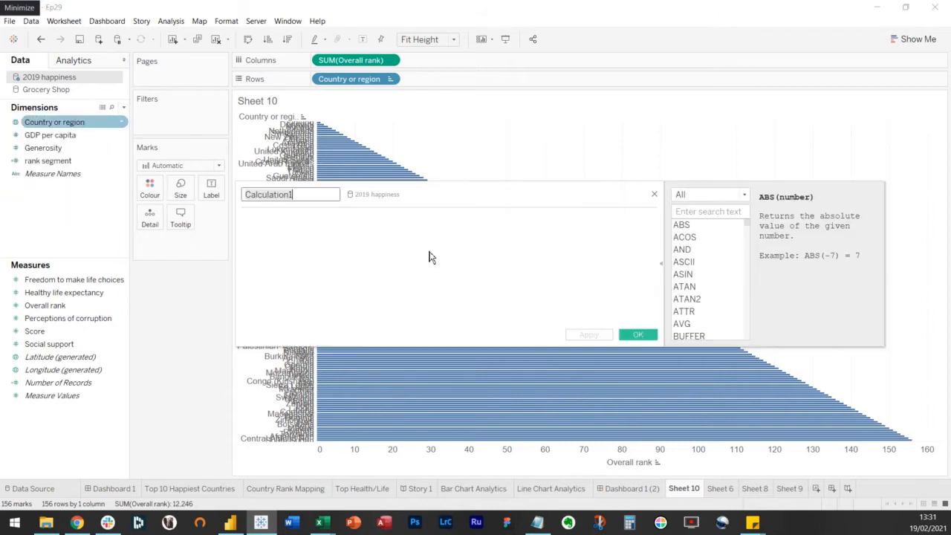
{"action": "left_click", "coordinate": [444, 259]}
{"action": "double_click", "coordinate": [309, 195]}
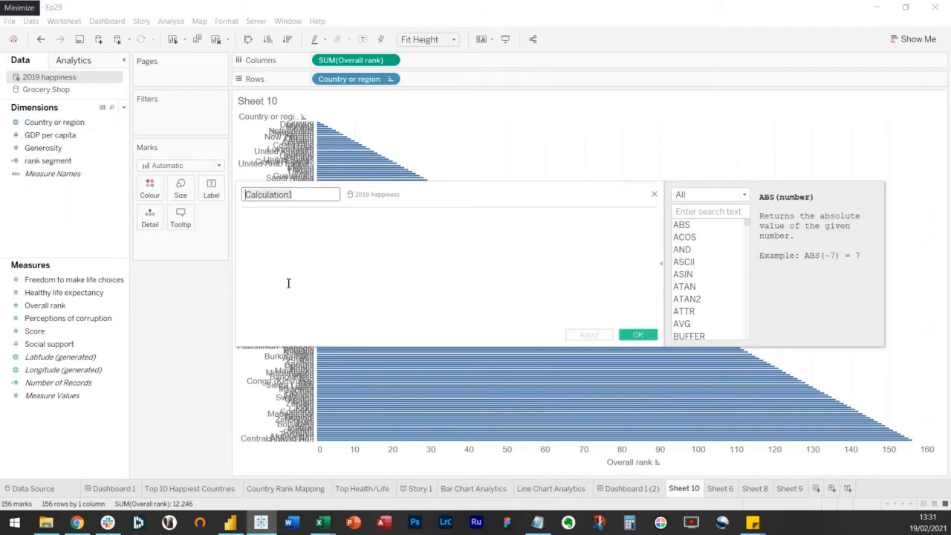
{"action": "type", "text": "ranking of scores"}
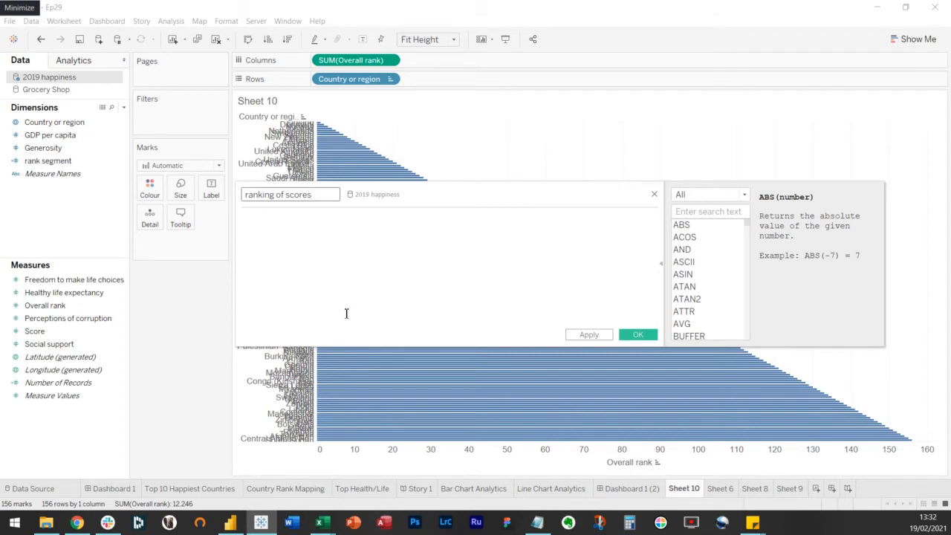
{"action": "left_click", "coordinate": [345, 312]}
{"action": "type", "text": "if "}
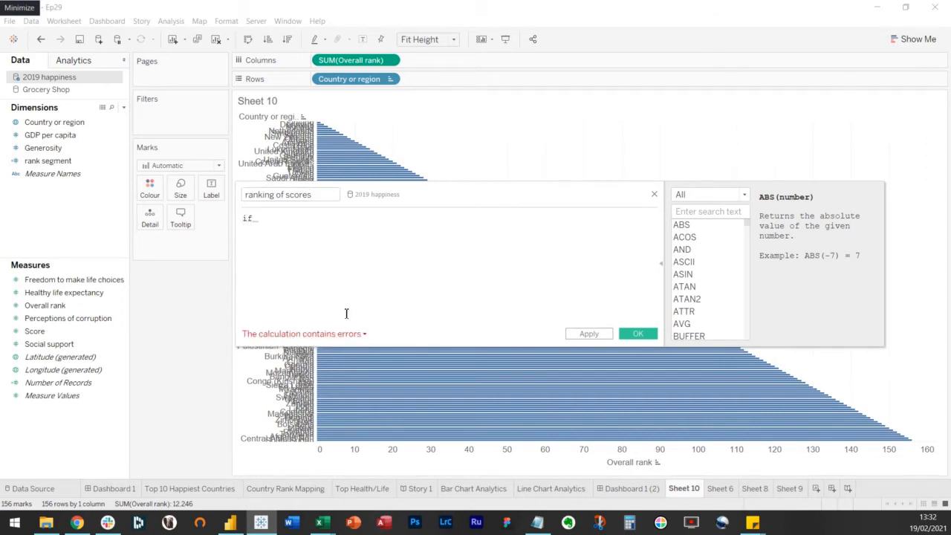
{"action": "type", "text": "sum"}
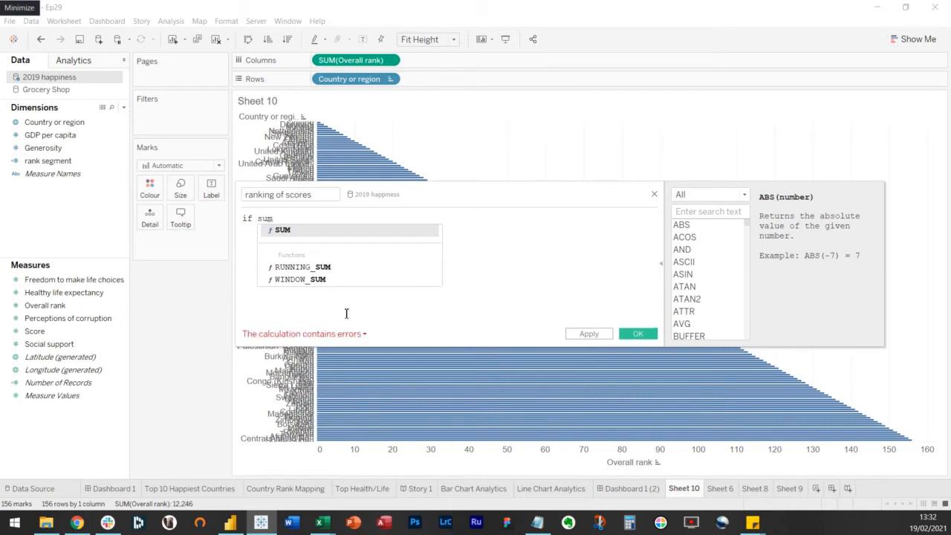
{"action": "type", "text": "(o"}
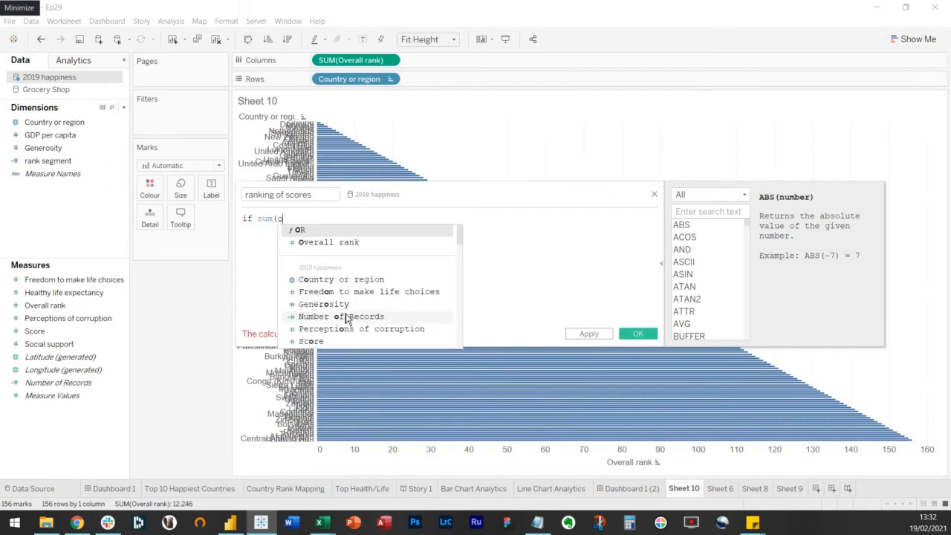
{"action": "key", "text": "BackSpace"}
{"action": "key", "text": "BackSpace"}
{"action": "key", "text": "BackSpace"}
{"action": "key", "text": "BackSpace"}
{"action": "key", "text": "BackSpace"}
Step: Complete the formula's first condition as [Overall rank] < 50 then 1
{"action": "type", "text": "[Overall rank]"}
{"action": "key", "text": "Return"}
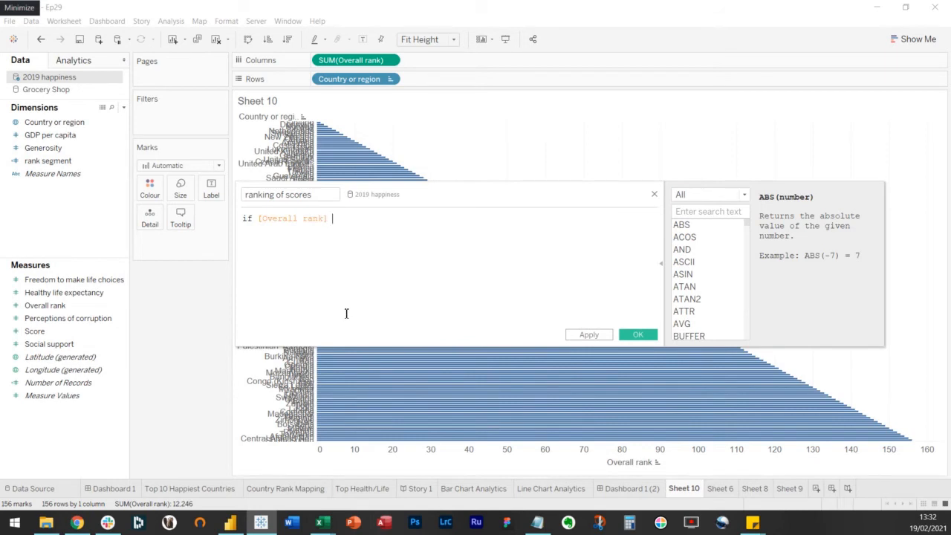
{"action": "type", "text": "< 50 then 1"}
{"action": "key", "text": "Return"}
Step: Add the line ELSEif [Overall rank] < 100 then 2, followed by else 3 and a closing end
{"action": "type", "text": "ELSE"}
{"action": "key", "text": "Return"}
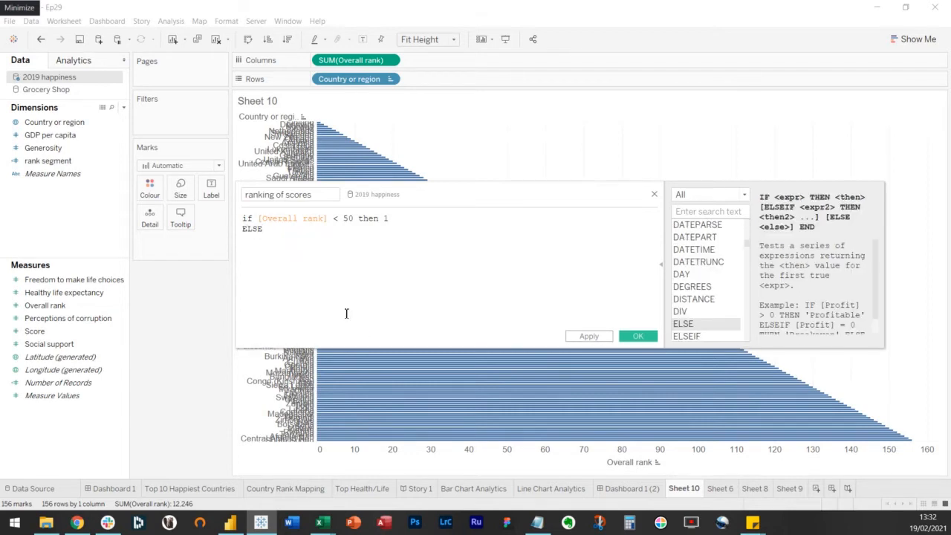
{"action": "type", "text": "if [Overall rank]"}
{"action": "key", "text": "Return"}
{"action": "type", "text": "< 100 then 2"}
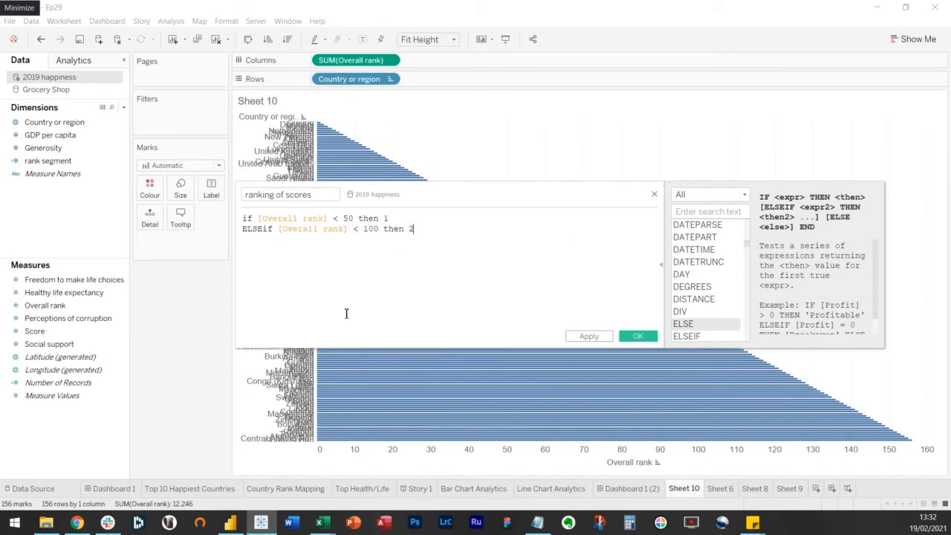
{"action": "key", "text": "Return"}
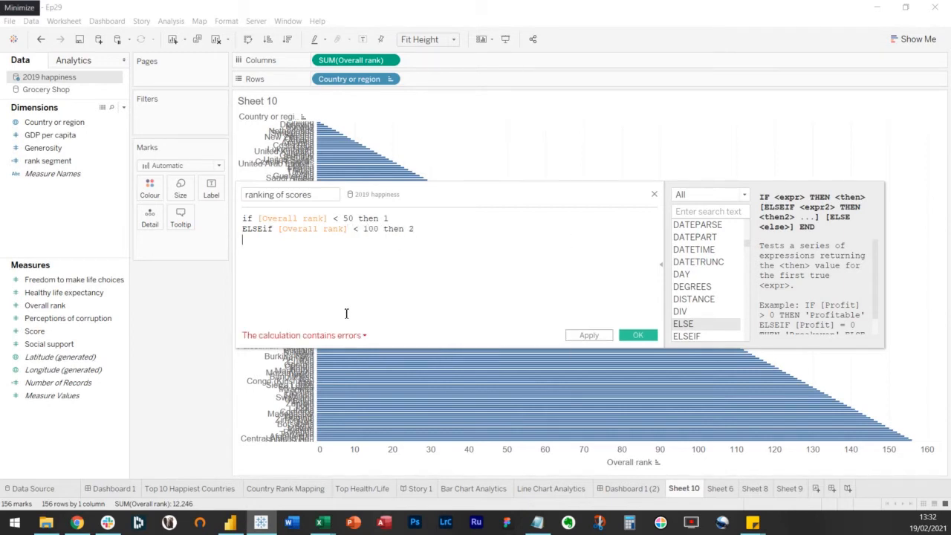
{"action": "type", "text": "else 3 "}
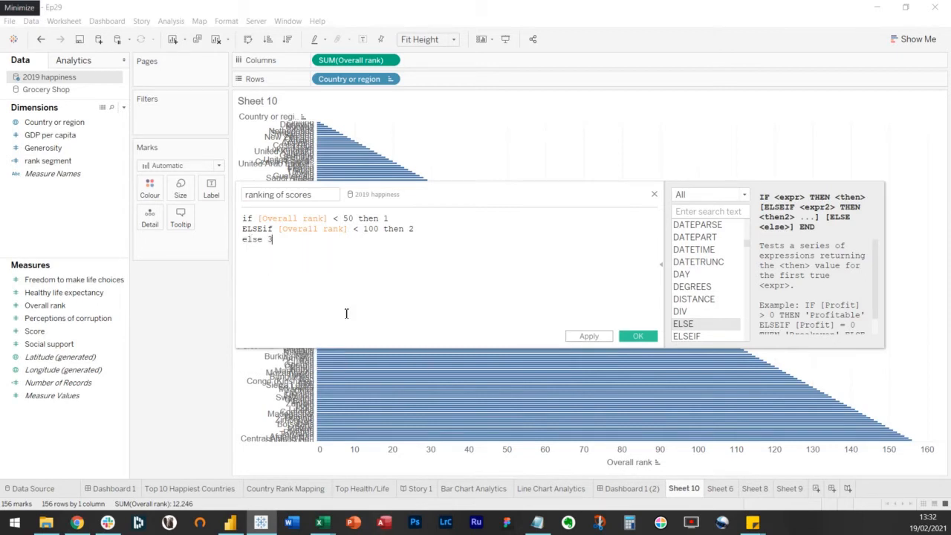
{"action": "type", "text": "end"}
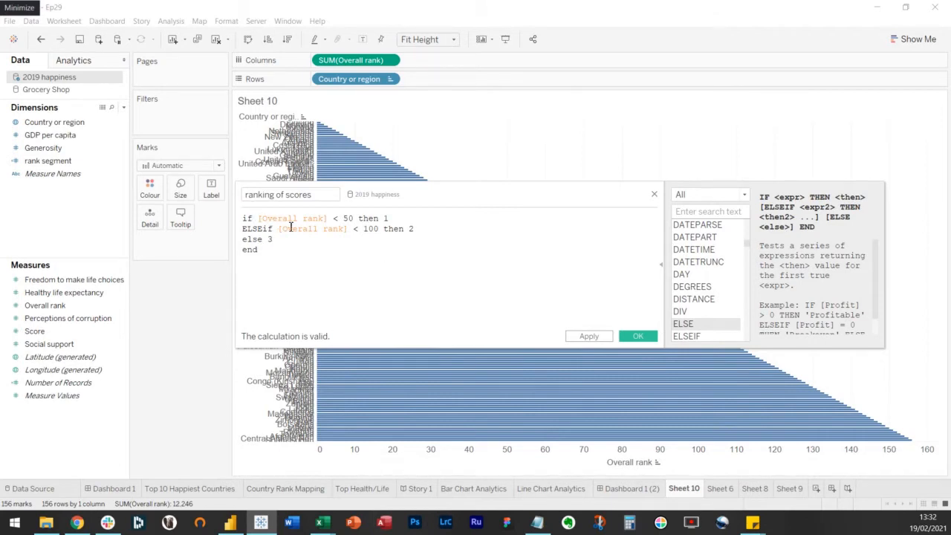
Step: Read the syntax description and example for ELSE, ELSEIF and END in the function reference
{"action": "scroll", "coordinate": [700, 310], "scroll_direction": "down", "scroll_amount": 1}
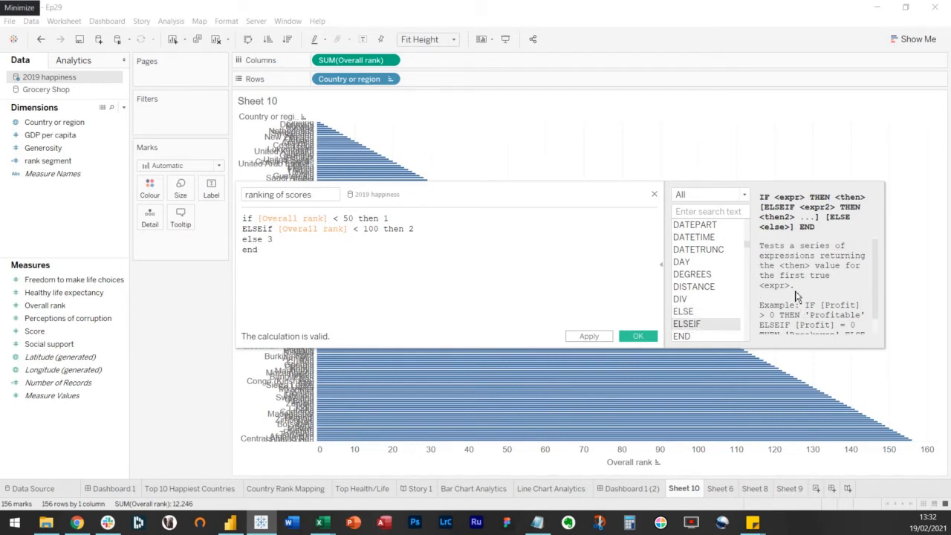
{"action": "scroll", "coordinate": [718, 320], "scroll_direction": "down", "scroll_amount": 2}
{"action": "scroll", "coordinate": [773, 302], "scroll_direction": "down", "scroll_amount": 1}
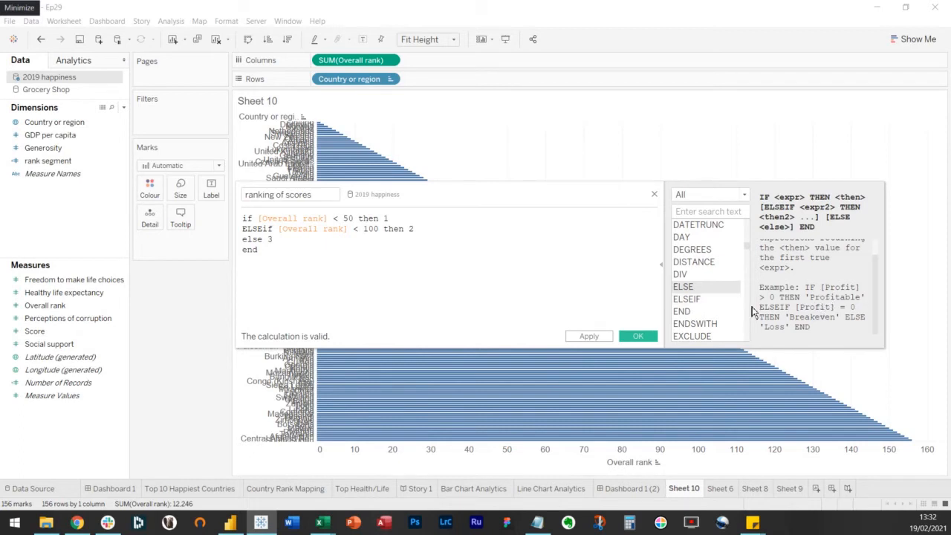
{"action": "left_click", "coordinate": [701, 310]}
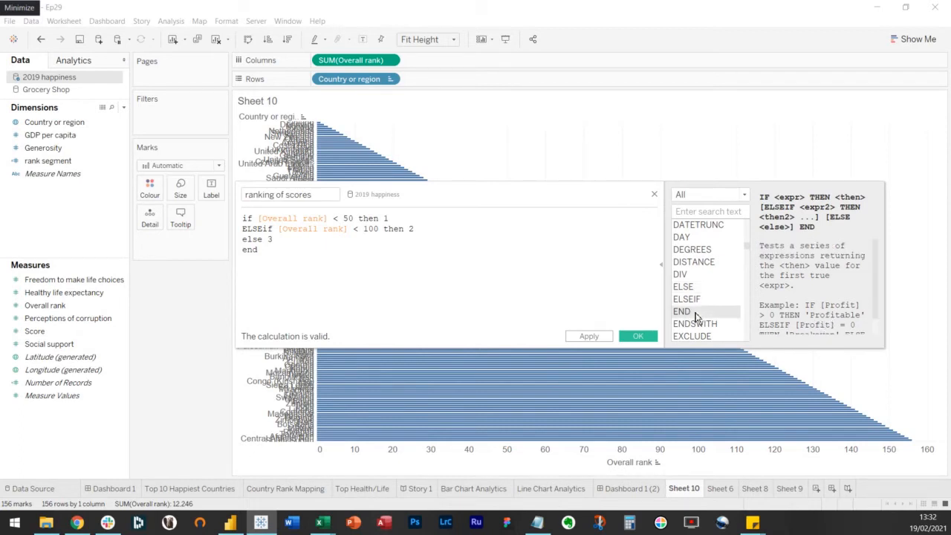
{"action": "scroll", "coordinate": [812, 286], "scroll_direction": "down", "scroll_amount": 1}
{"action": "scroll", "coordinate": [700, 248], "scroll_direction": "up", "scroll_amount": 6}
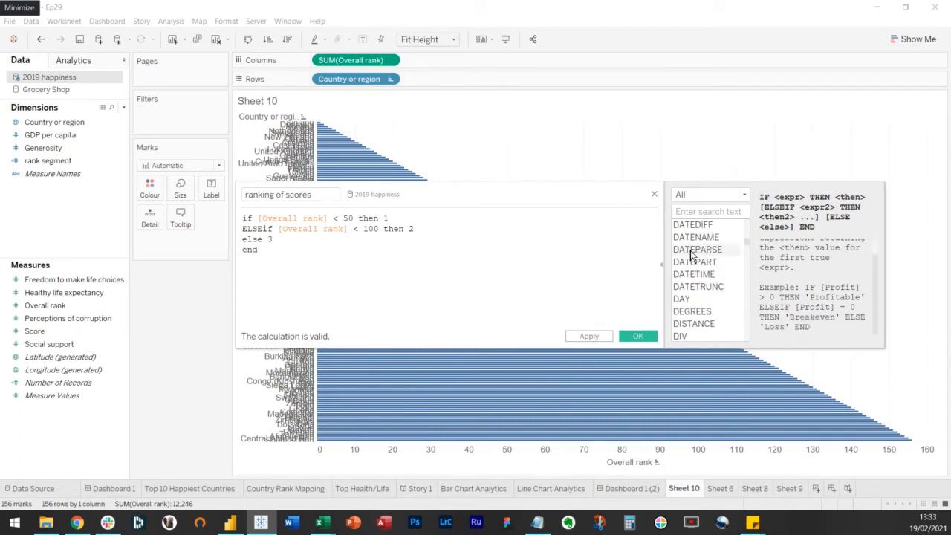
Step: Search the function reference for if and cas, read the IF and CASE descriptions, and clear the search
{"action": "left_click", "coordinate": [691, 214]}
{"action": "type", "text": "if"}
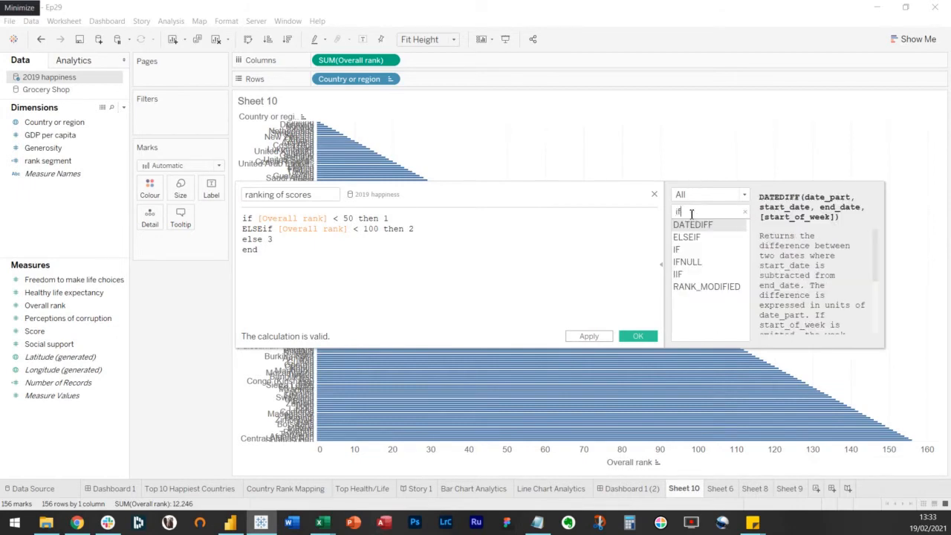
{"action": "left_click", "coordinate": [691, 250]}
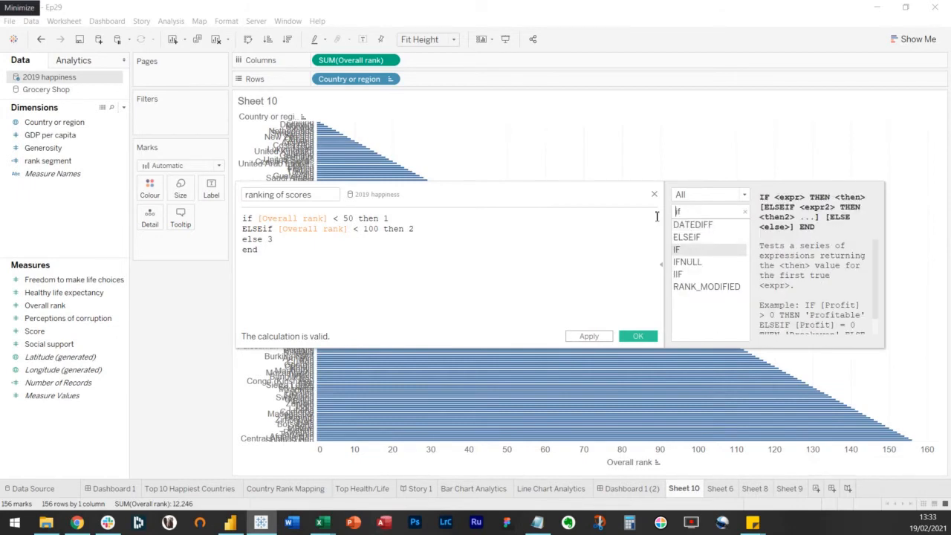
{"action": "key", "text": "BackSpace"}
{"action": "key", "text": "BackSpace"}
{"action": "type", "text": "cas"}
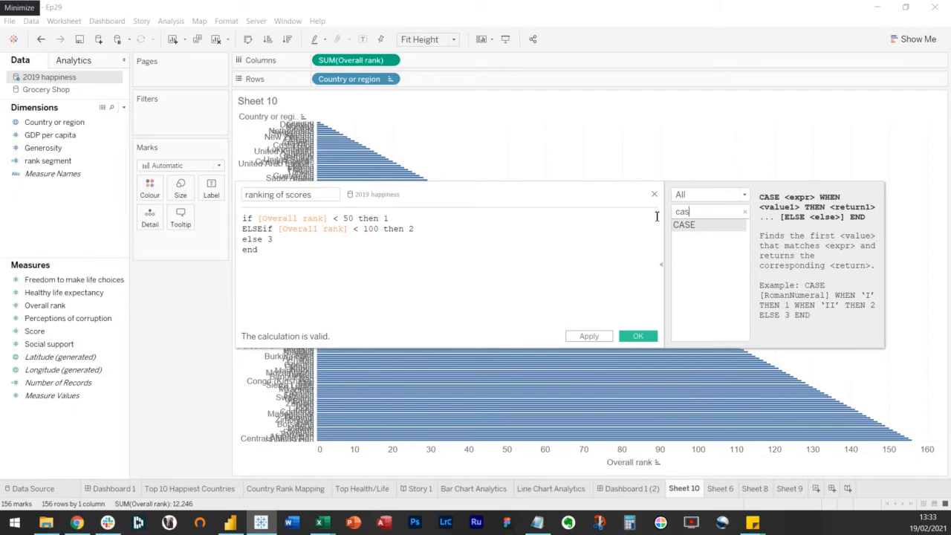
{"action": "key", "text": "BackSpace"}
{"action": "key", "text": "BackSpace"}
{"action": "key", "text": "BackSpace"}
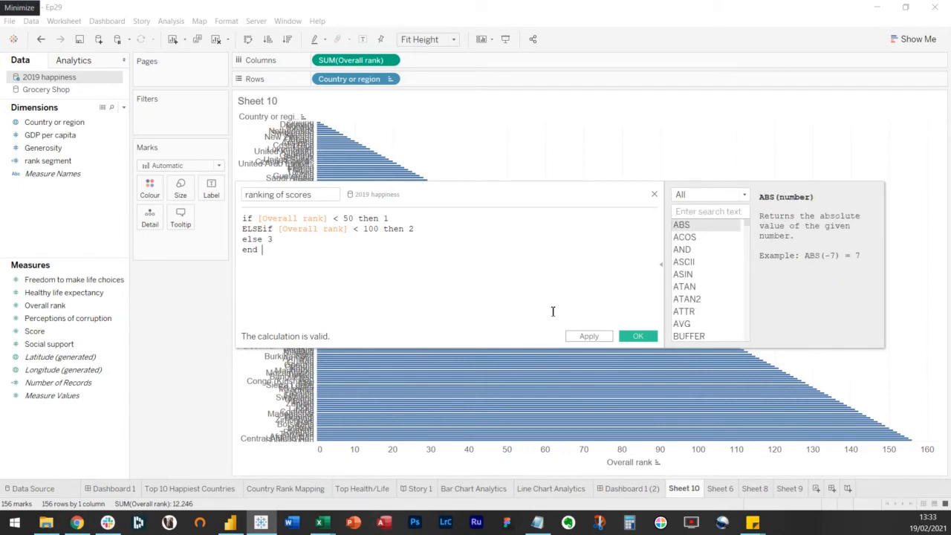
Step: Save the "ranking of scores" calculated field and close its editor
{"action": "left_click", "coordinate": [289, 245]}
{"action": "left_click", "coordinate": [274, 228]}
{"action": "key", "text": "Return"}
{"action": "left_click", "coordinate": [637, 336]}
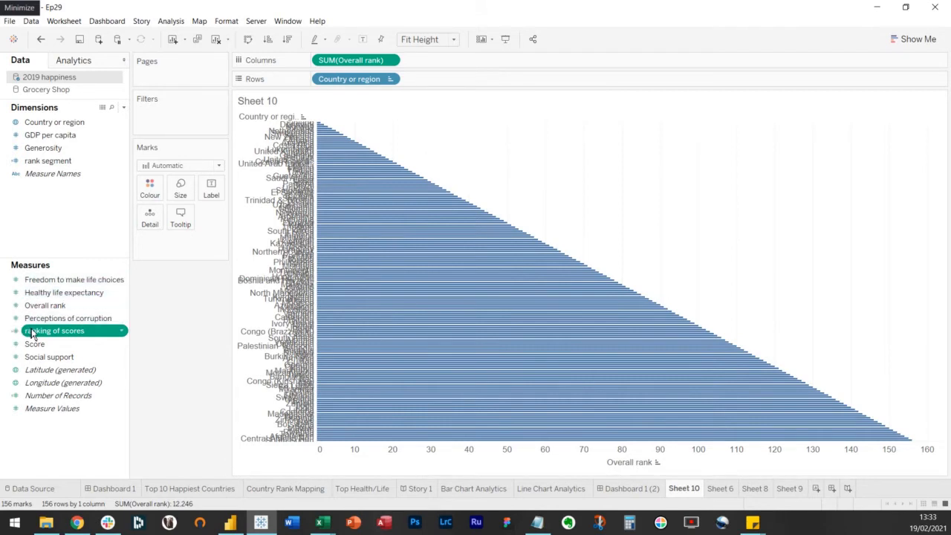
Step: Convert the ranking of scores field to a dimension and colour the country bars by it
{"action": "left_click_drag", "start_coordinate": [33, 331], "coordinate": [38, 233]}
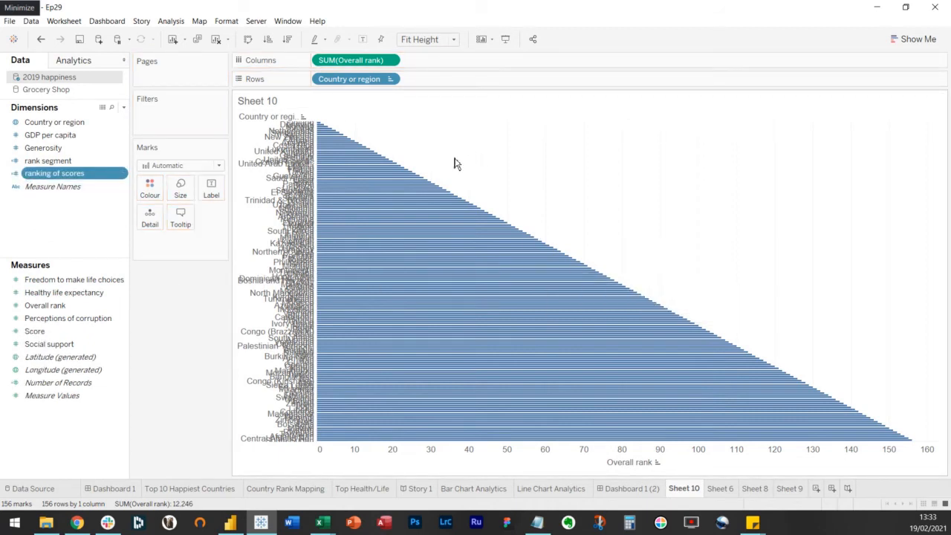
{"action": "left_click_drag", "start_coordinate": [60, 174], "coordinate": [156, 188]}
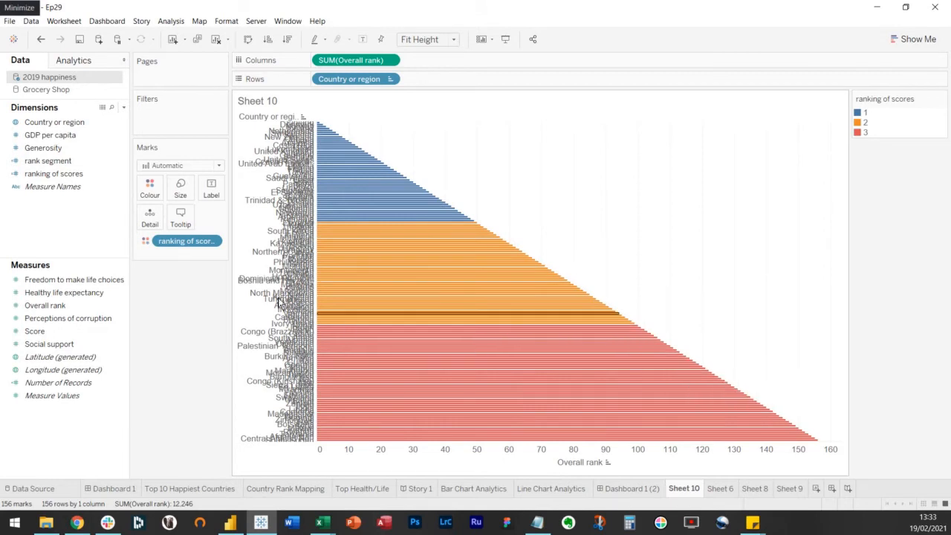
Step: Split the view into columns by ranking of scores, and remove SUM(Overall rank) from the columns
{"action": "left_click_drag", "start_coordinate": [57, 175], "coordinate": [454, 63]}
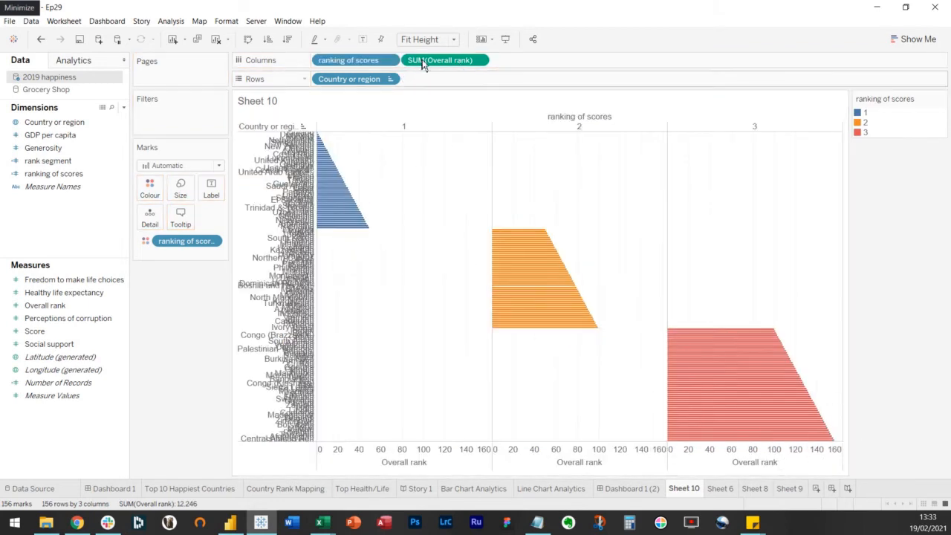
{"action": "left_click_drag", "start_coordinate": [424, 59], "coordinate": [171, 393]}
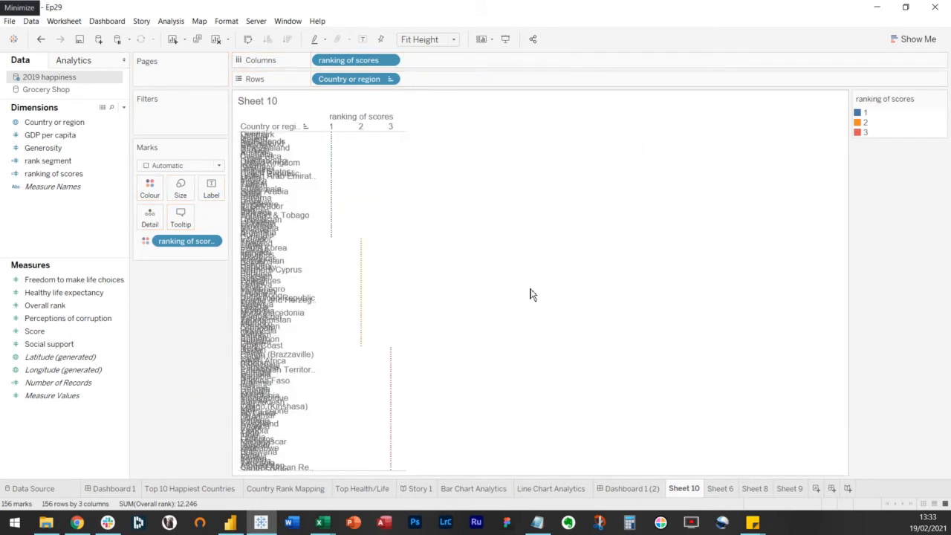
Step: Restore SUM(Overall rank) to the columns and take ranking of scores off the columns
{"action": "key", "text": "ctrl+z"}
{"action": "left_click_drag", "start_coordinate": [350, 60], "coordinate": [190, 362]}
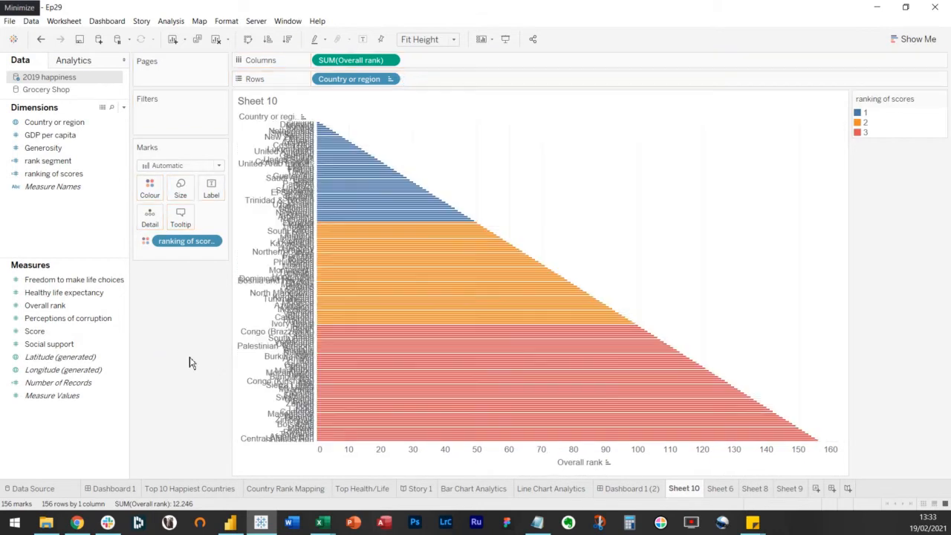
Step: Try sizing the country bars by ranking of scores instead of colouring them, and put the field back on colour
{"action": "left_click_drag", "start_coordinate": [185, 241], "coordinate": [138, 288]}
{"action": "left_click_drag", "start_coordinate": [65, 177], "coordinate": [181, 186]}
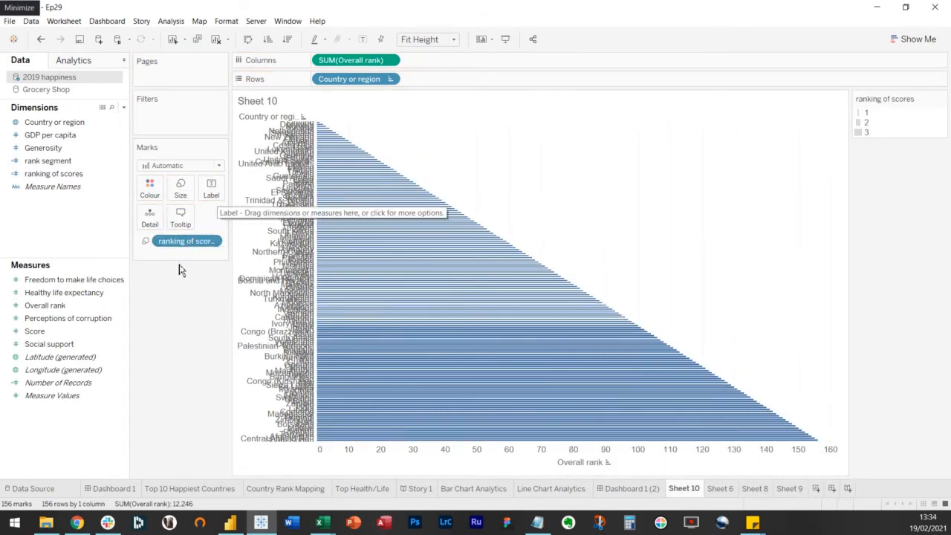
{"action": "left_click_drag", "start_coordinate": [174, 251], "coordinate": [67, 130]}
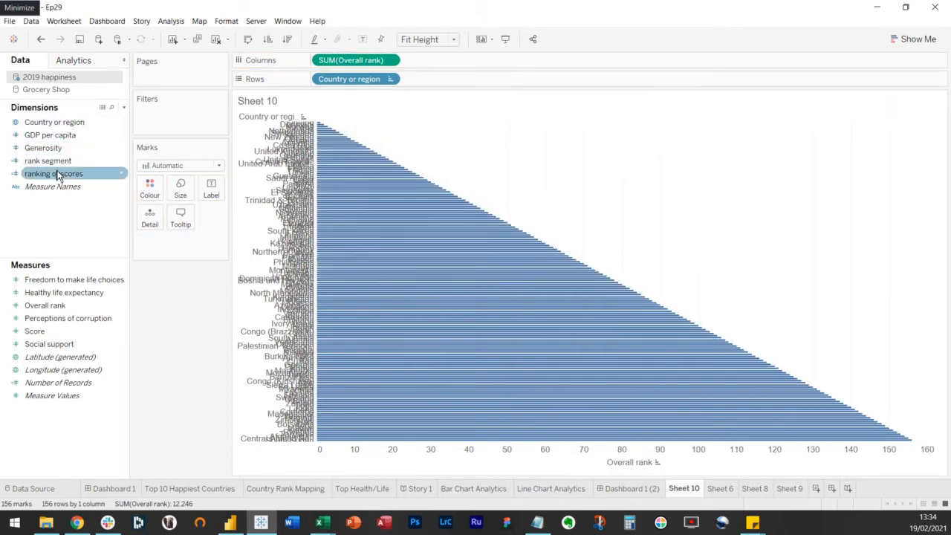
{"action": "left_click_drag", "start_coordinate": [56, 173], "coordinate": [149, 188]}
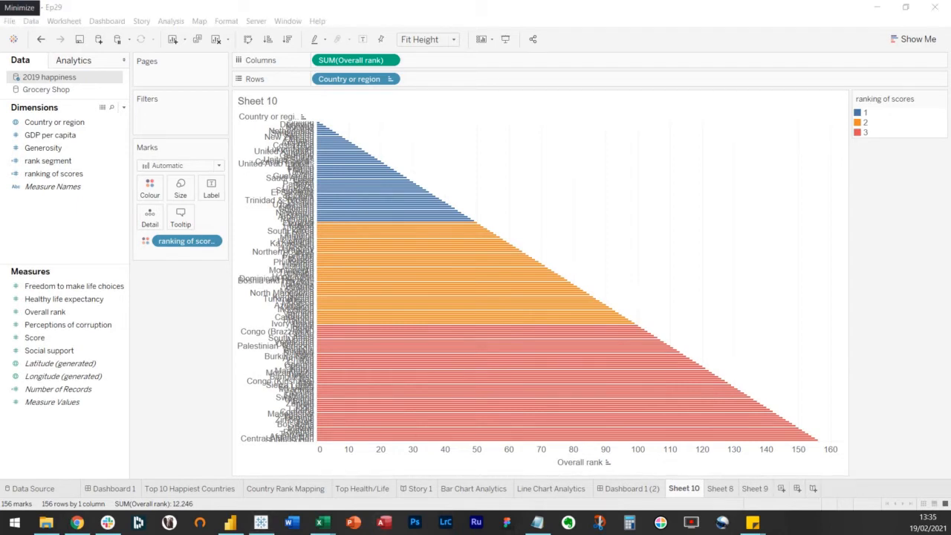
Step: Add a new worksheet and switch it to the Grocery Shop data source
{"action": "left_click", "coordinate": [867, 469]}
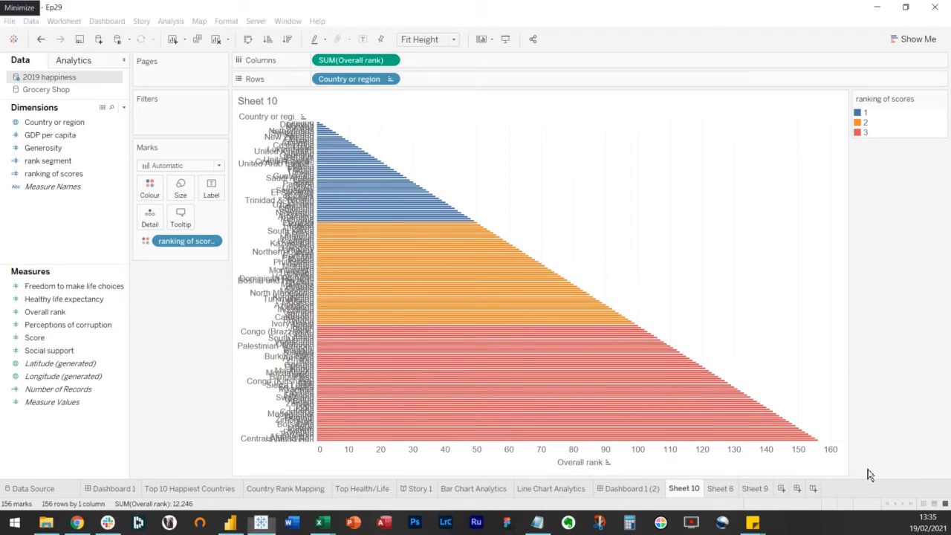
{"action": "left_click", "coordinate": [783, 490]}
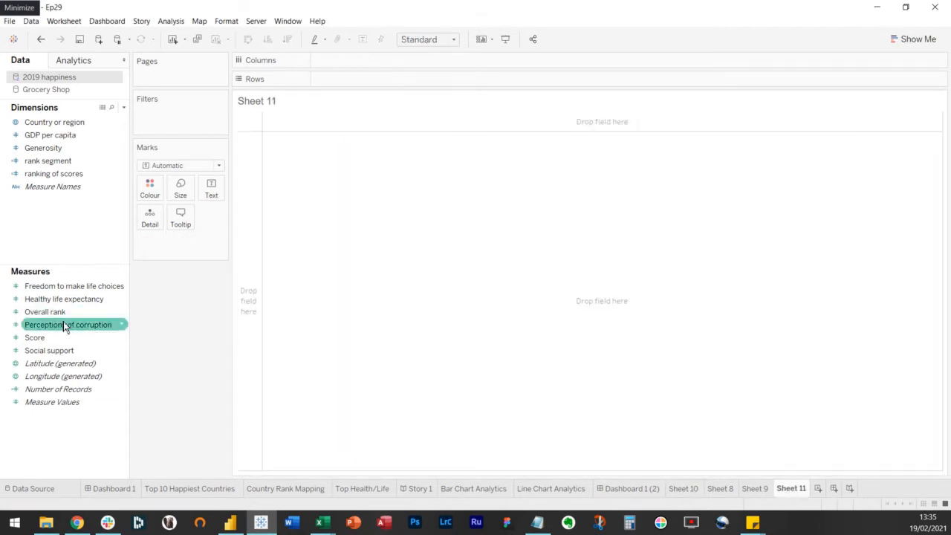
{"action": "left_click", "coordinate": [66, 91]}
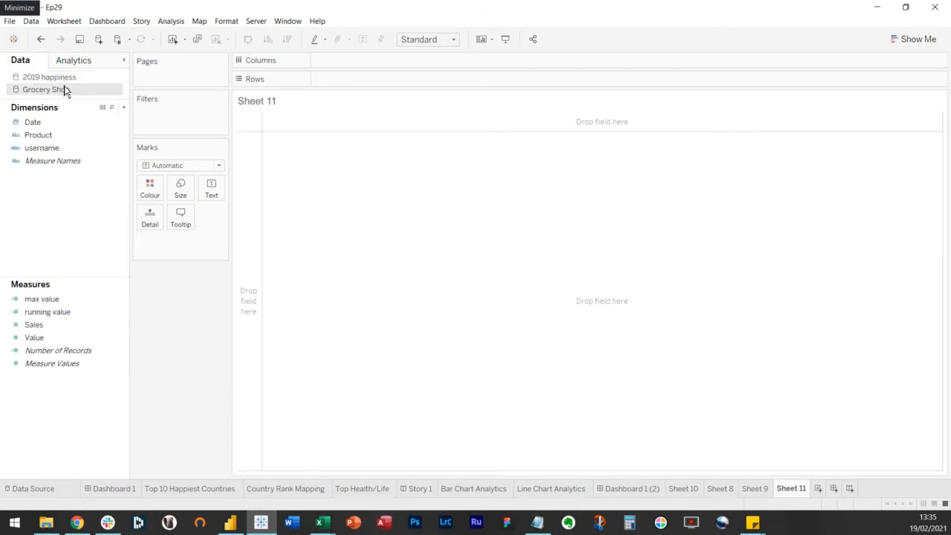
Step: Plot Sales as a line chart over the continuous exact Date, with a separately coloured line for each Product
{"action": "left_click", "coordinate": [58, 123]}
{"action": "left_click_drag", "start_coordinate": [58, 130], "coordinate": [394, 61]}
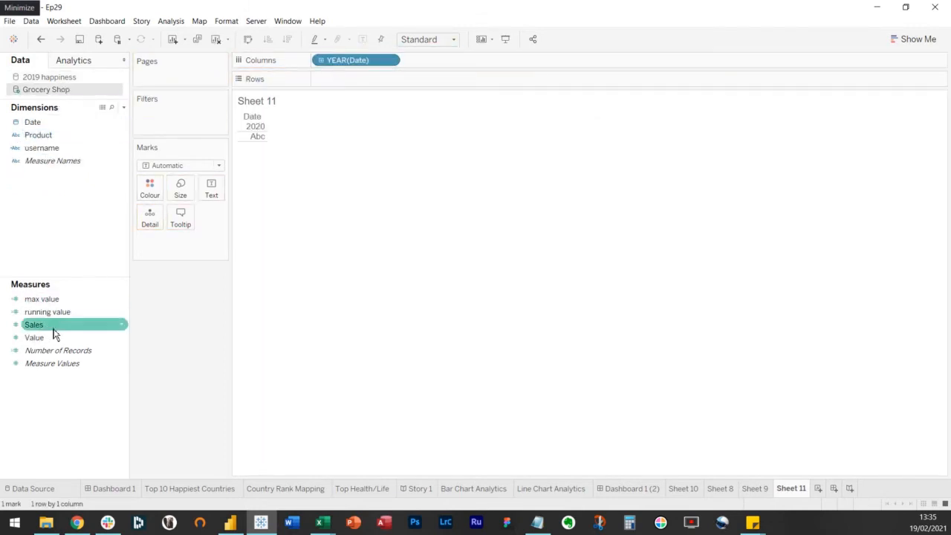
{"action": "left_click_drag", "start_coordinate": [59, 316], "coordinate": [424, 85]}
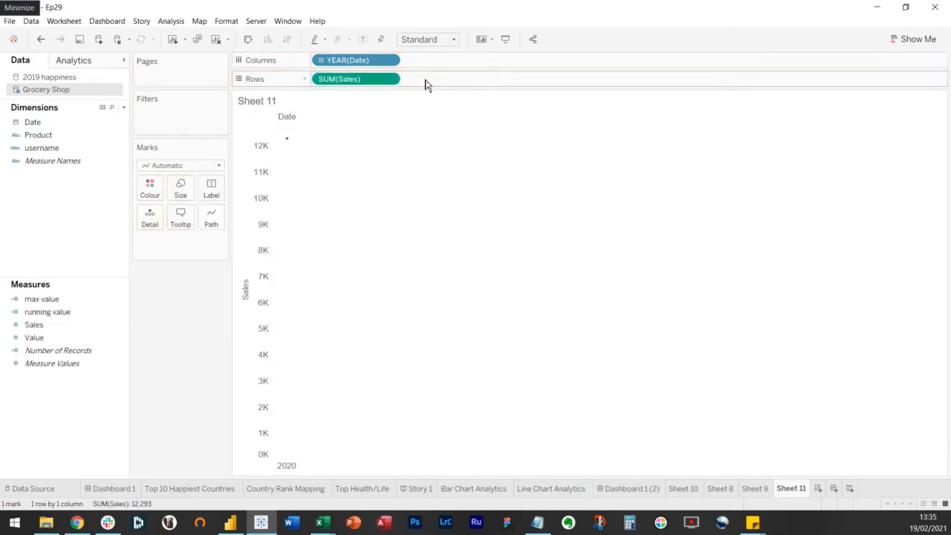
{"action": "left_click", "coordinate": [389, 60]}
{"action": "left_click", "coordinate": [349, 356]}
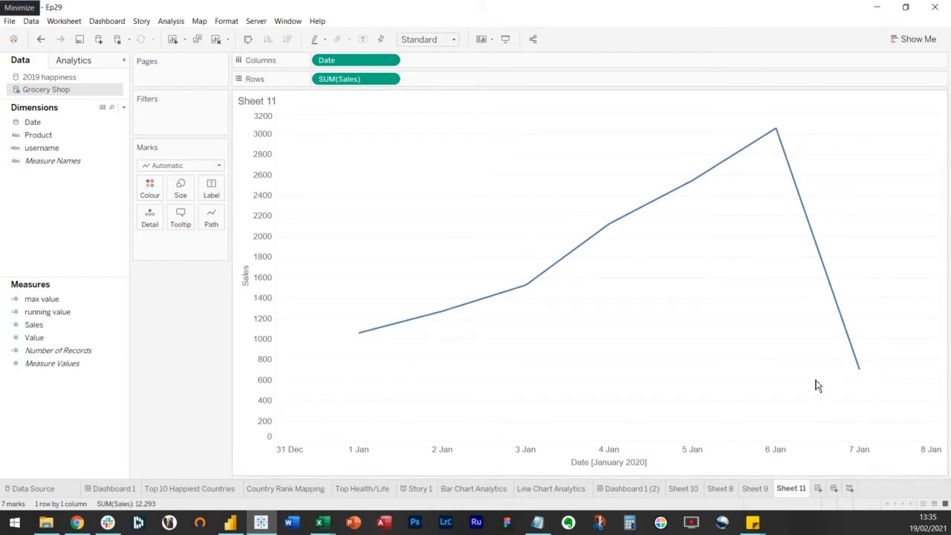
{"action": "left_click", "coordinate": [67, 162]}
{"action": "left_click_drag", "start_coordinate": [63, 141], "coordinate": [151, 189]}
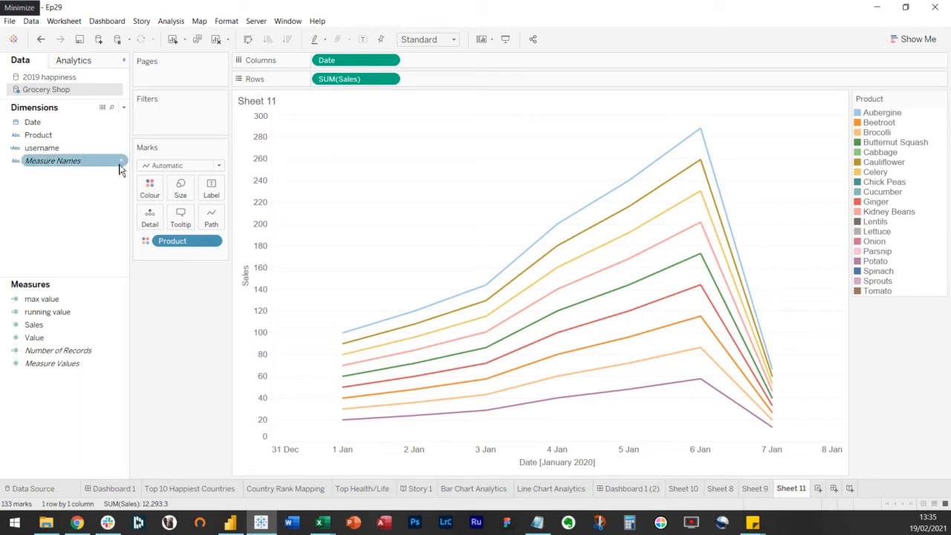
Step: Create a calculated field in Grocery Shop named "running sales volume"
{"action": "left_click", "coordinate": [123, 107]}
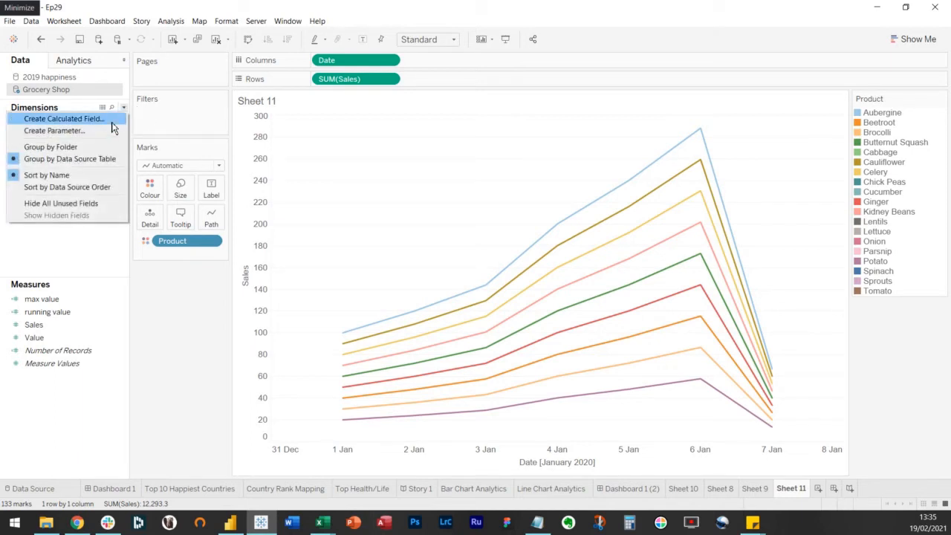
{"action": "left_click", "coordinate": [112, 117]}
{"action": "type", "text": "running"}
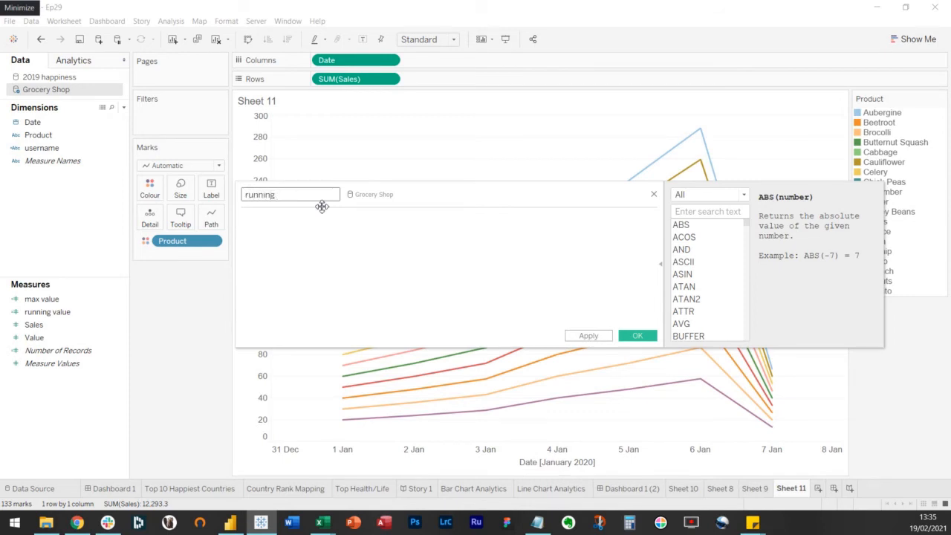
{"action": "type", "text": " sales"}
{"action": "type", "text": "a"}
{"action": "key", "text": "BackSpace"}
{"action": "type", "text": "numbe"}
{"action": "key", "text": "BackSpace"}
{"action": "key", "text": "BackSpace"}
{"action": "key", "text": "BackSpace"}
{"action": "key", "text": "BackSpace"}
{"action": "key", "text": "BackSpace"}
{"action": "type", "text": "volume"}
{"action": "key", "text": "Tab"}
{"action": "type", "text": "run"}
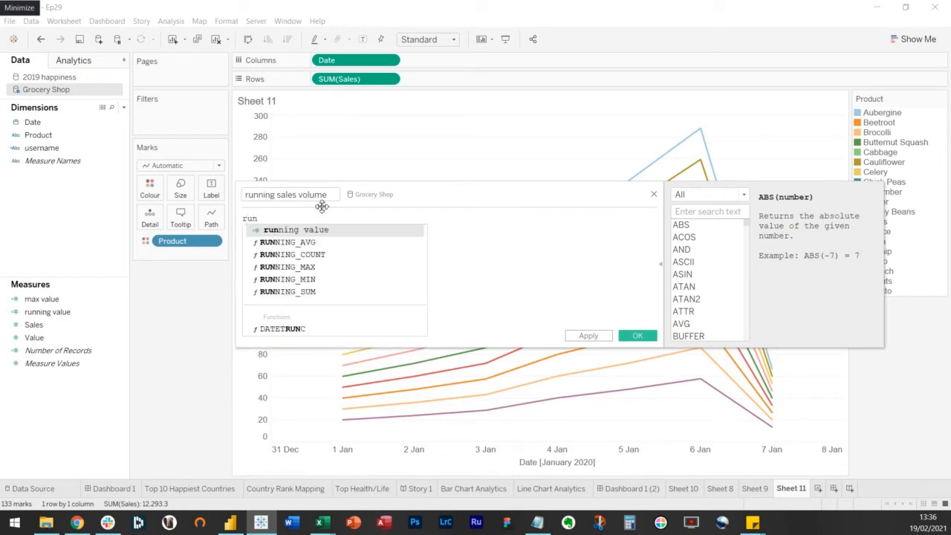
{"action": "key", "text": "BackSpace"}
{"action": "key", "text": "BackSpace"}
{"action": "key", "text": "BackSpace"}
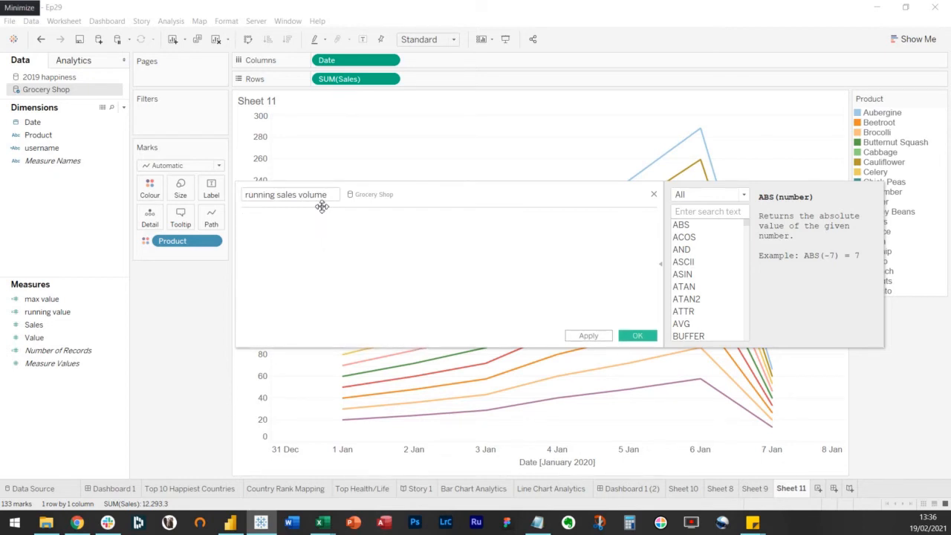
Step: Search the function reference for runni and read the RUNNING_SUM description
{"action": "left_click", "coordinate": [713, 210]}
{"action": "type", "text": "runni"}
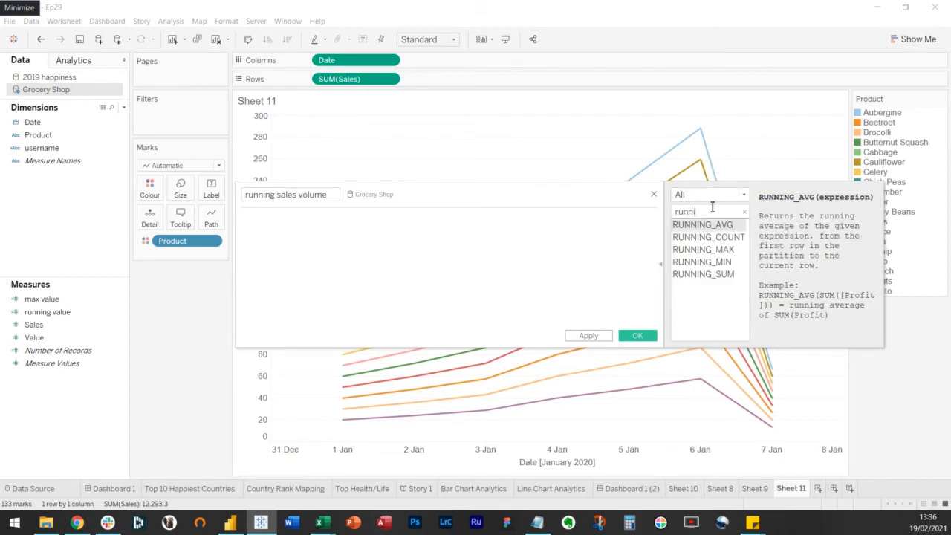
{"action": "left_click", "coordinate": [699, 274]}
Step: Enter the formula RUNNING_SUM([Sales]) in the running sales volume calculation
{"action": "left_click", "coordinate": [534, 250]}
{"action": "type", "text": "running_s"}
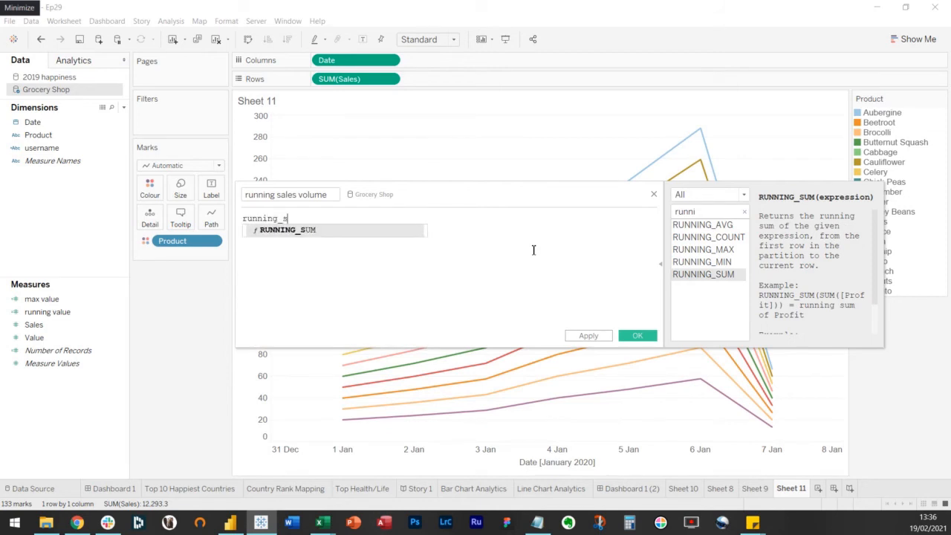
{"action": "key", "text": "Return"}
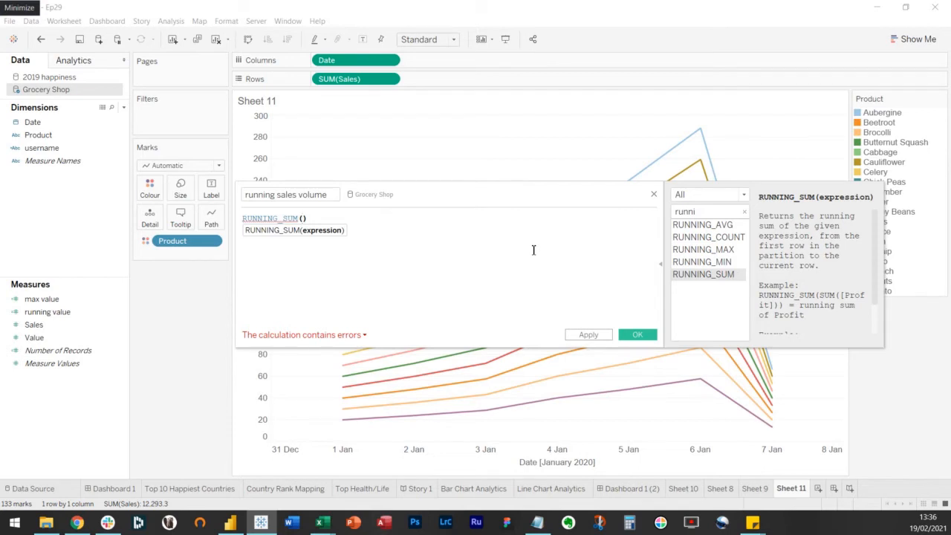
{"action": "type", "text": "[sal"}
{"action": "key", "text": "Return"}
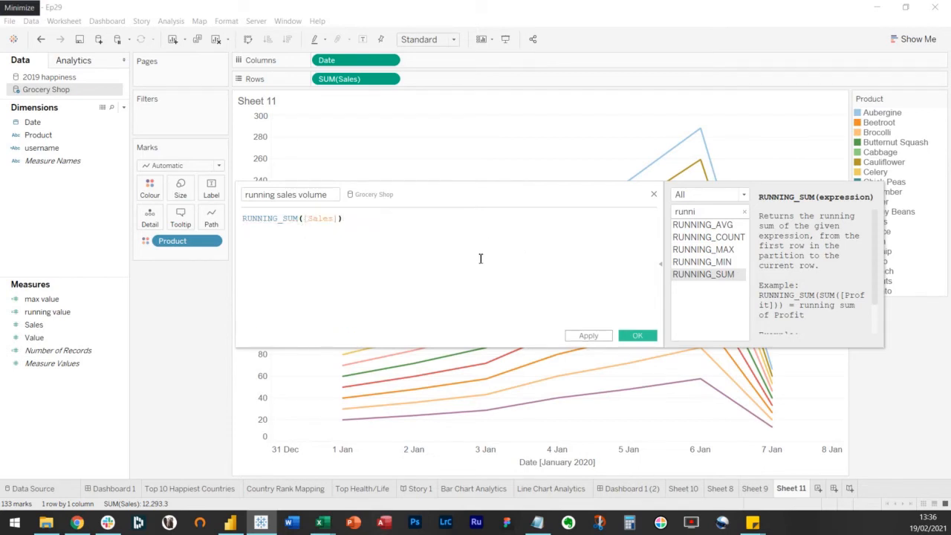
Step: Read the calculation's error details and search the function reference for sum
{"action": "mouse_move", "coordinate": [332, 348]}
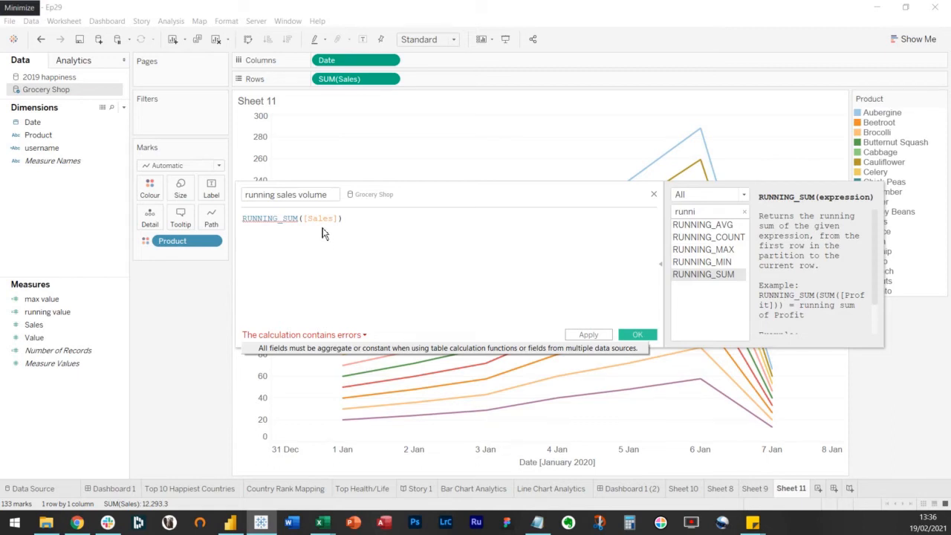
{"action": "double_click", "coordinate": [703, 211]}
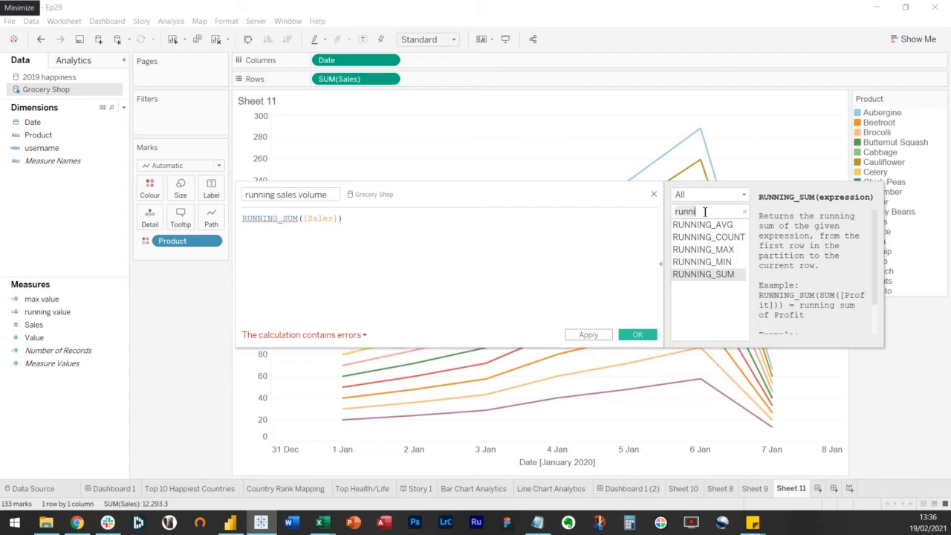
{"action": "type", "text": "sum"}
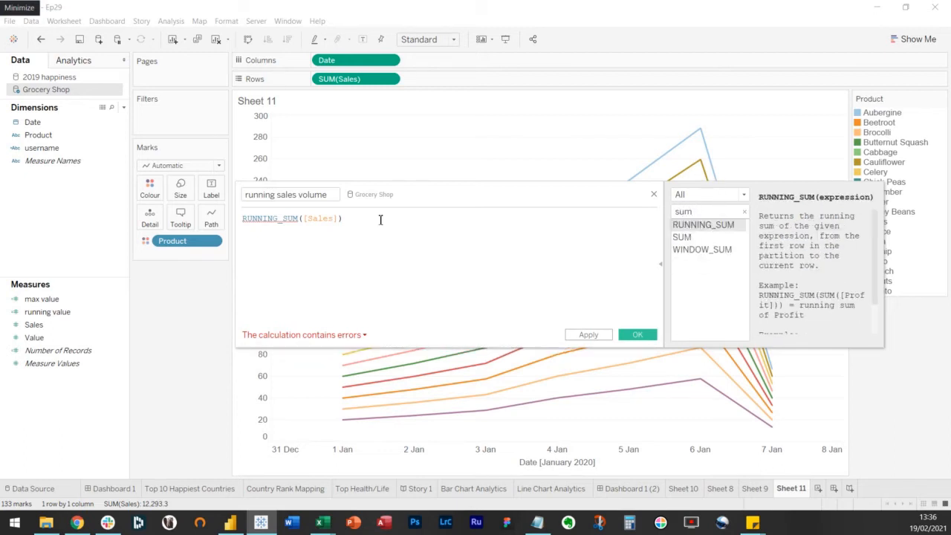
Step: Wrap the Sales field in a sum so the formula reads RUNNING_SUM(sum([Sales]))
{"action": "left_click", "coordinate": [302, 217]}
{"action": "type", "text": "sum("}
{"action": "key", "text": "End"}
{"action": "type", "text": "))"}
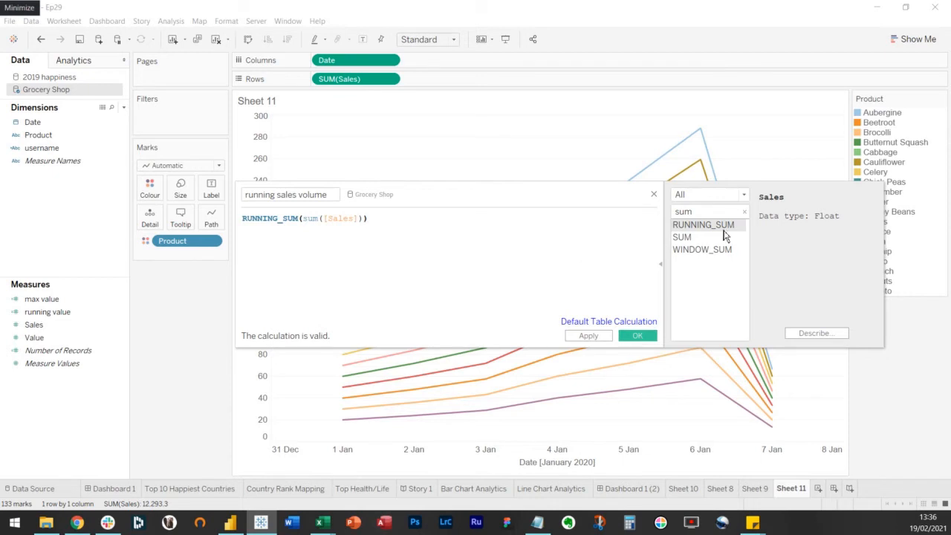
Step: Clear the function search, save the calculated field, and add running sales volume to the rows after SUM(Sales)
{"action": "left_click", "coordinate": [744, 213]}
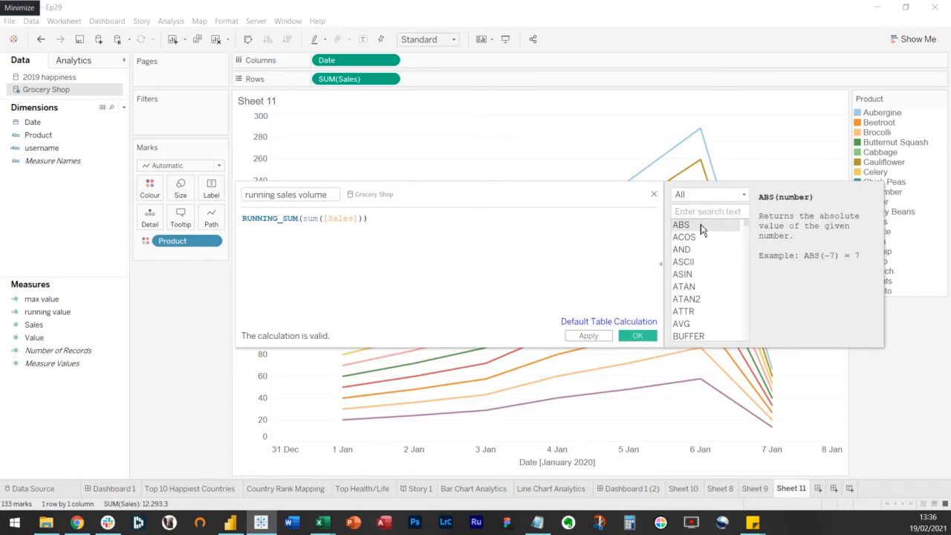
{"action": "left_click", "coordinate": [636, 335]}
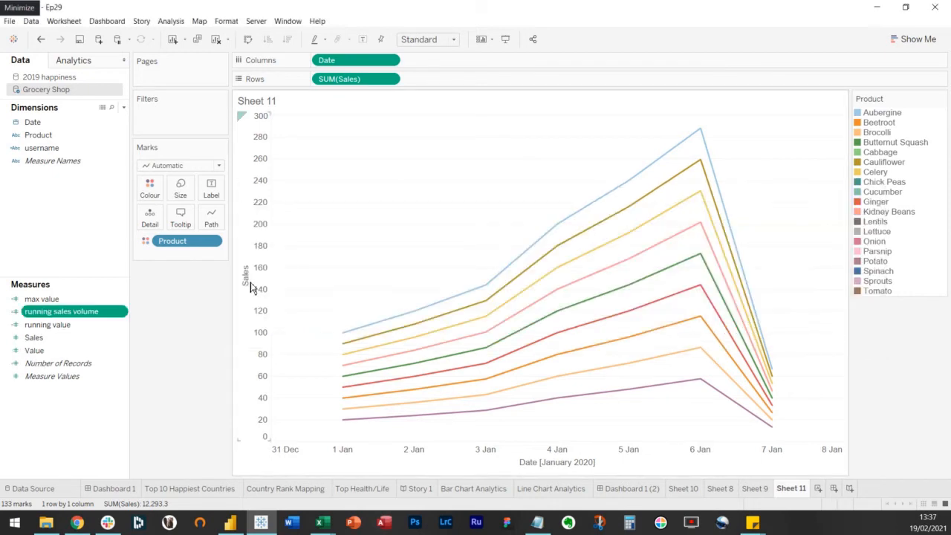
{"action": "left_click_drag", "start_coordinate": [86, 318], "coordinate": [485, 79]}
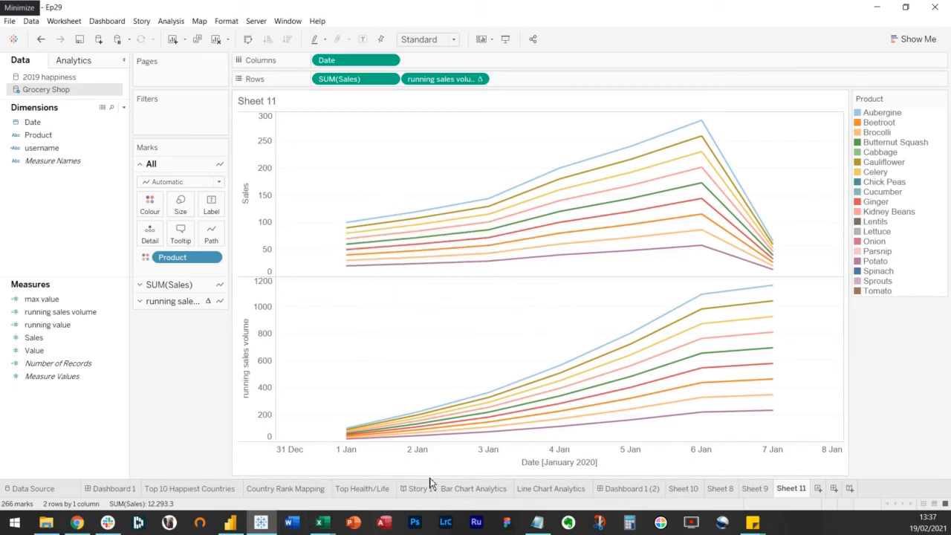
{"action": "mouse_move", "coordinate": [353, 436]}
Step: Reopen the running sales volume calculation to review its formula and the function list, and close the editor
{"action": "left_click", "coordinate": [100, 315]}
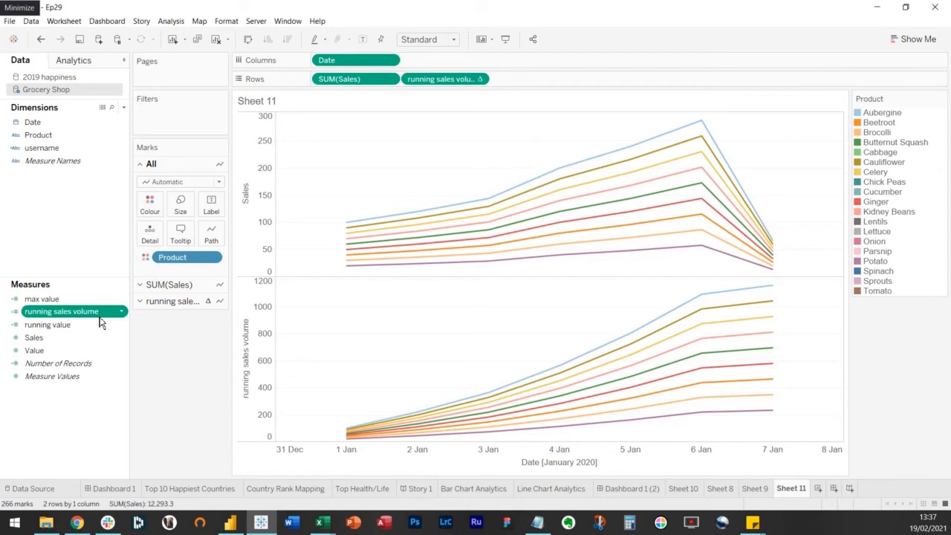
{"action": "right_click", "coordinate": [101, 321]}
{"action": "left_click", "coordinate": [135, 137]}
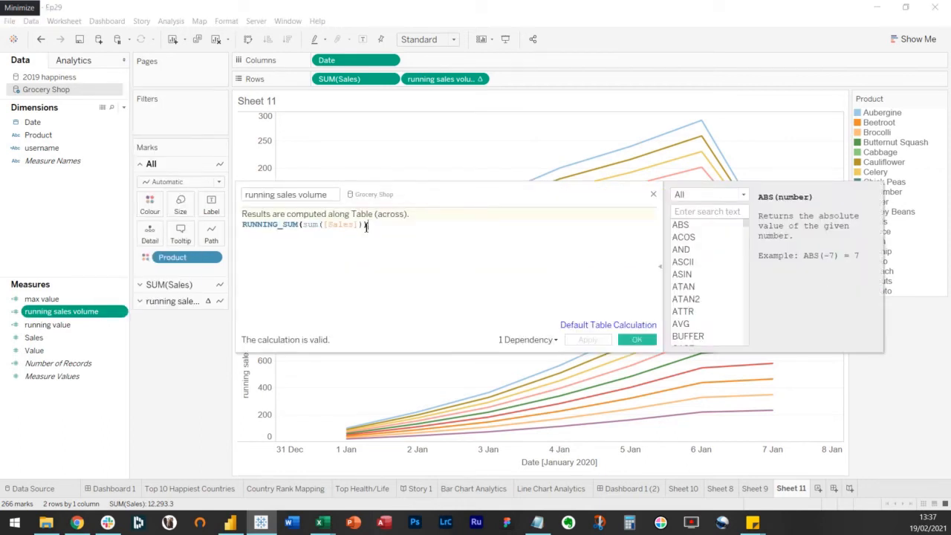
{"action": "left_click", "coordinate": [636, 339]}
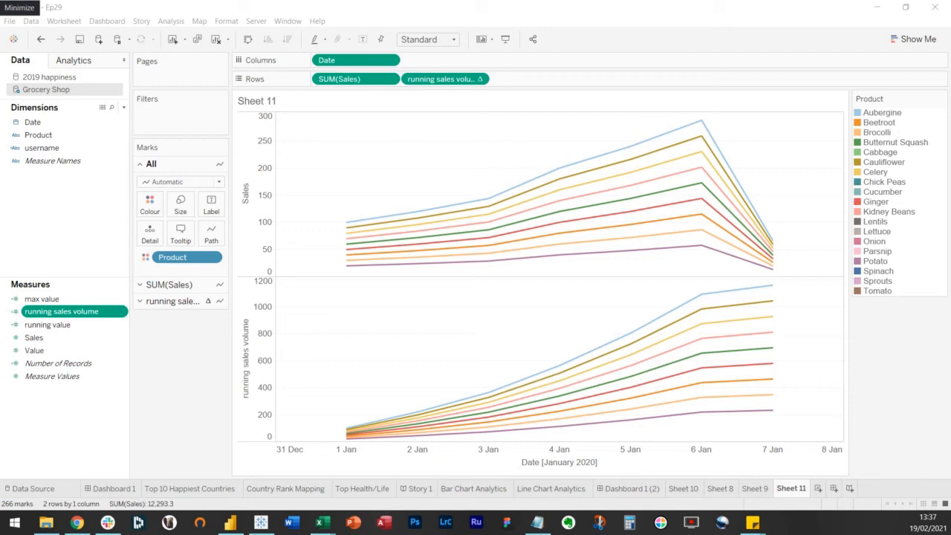
{"action": "left_click", "coordinate": [62, 315]}
{"action": "right_click", "coordinate": [63, 318]}
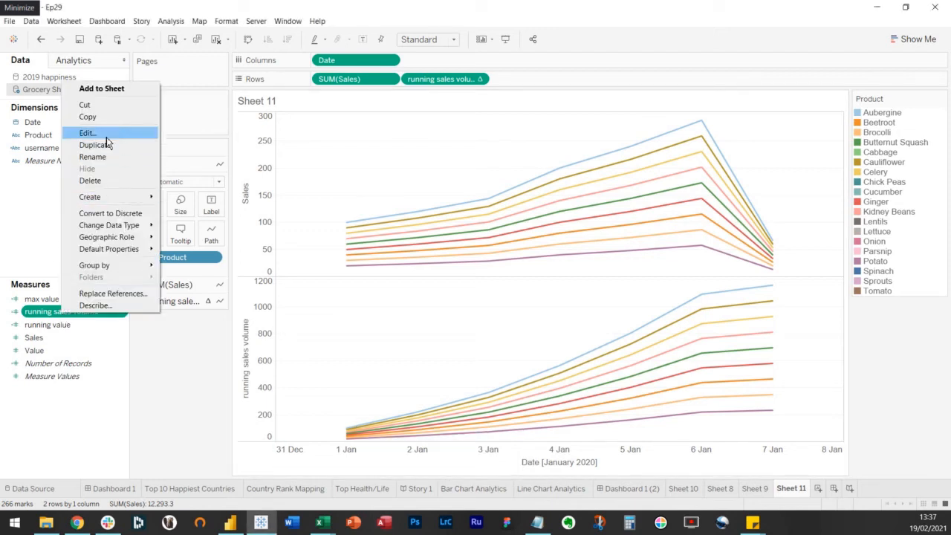
{"action": "left_click", "coordinate": [83, 134]}
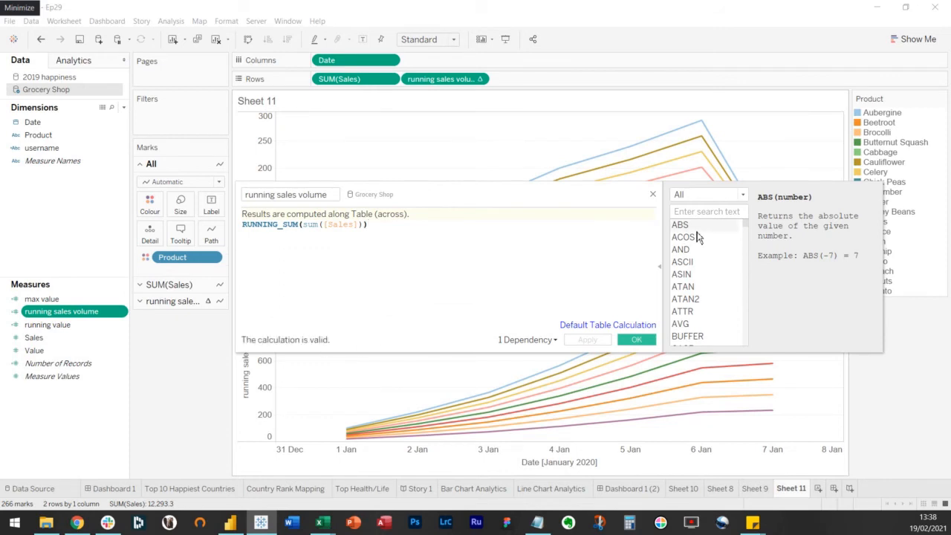
{"action": "left_click", "coordinate": [653, 196]}
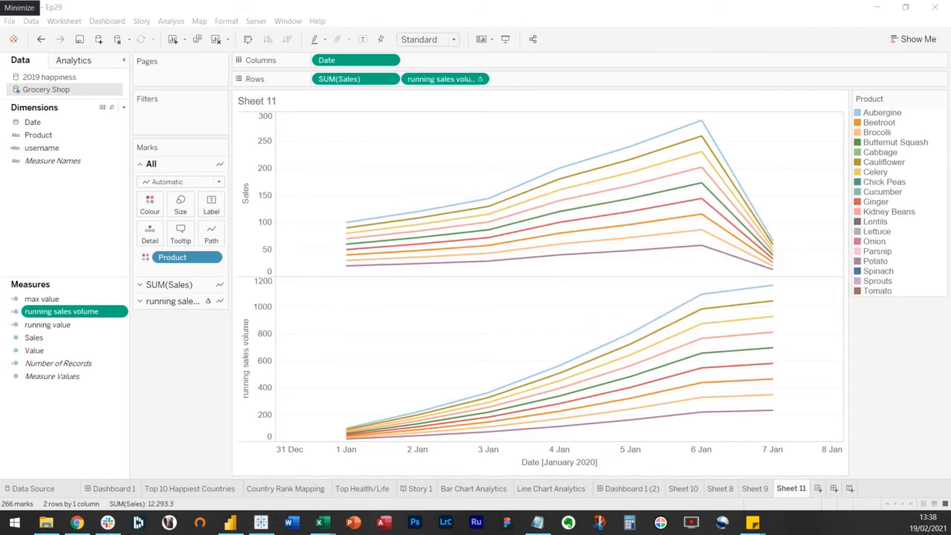
Step: Add a new worksheet and start a new calculated field in the Grocery Shop data source
{"action": "key", "text": "ctrl+m"}
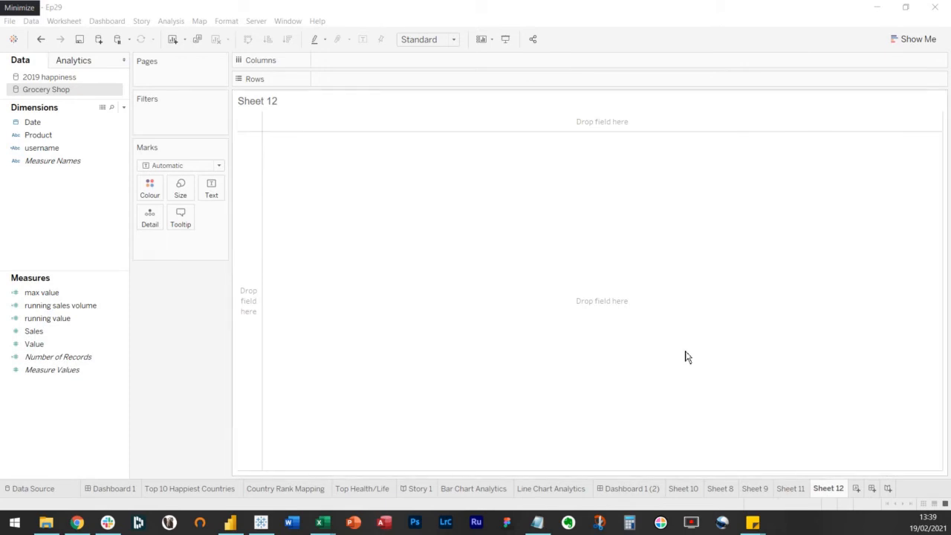
{"action": "left_click", "coordinate": [189, 329]}
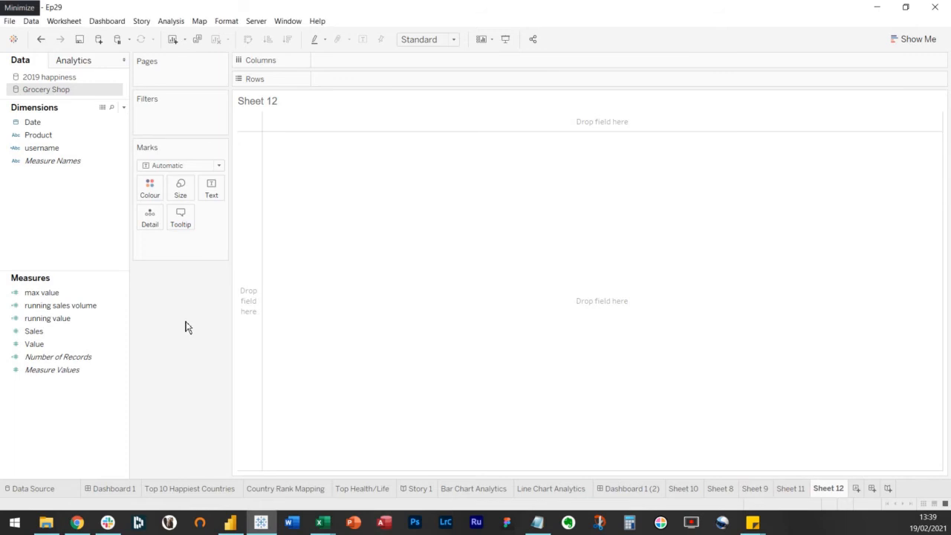
{"action": "left_click", "coordinate": [124, 109]}
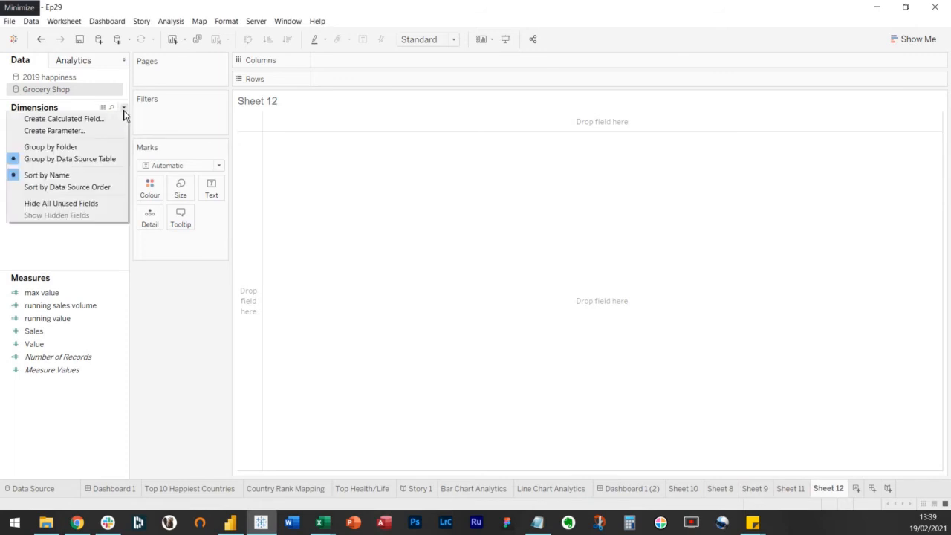
{"action": "left_click", "coordinate": [88, 122]}
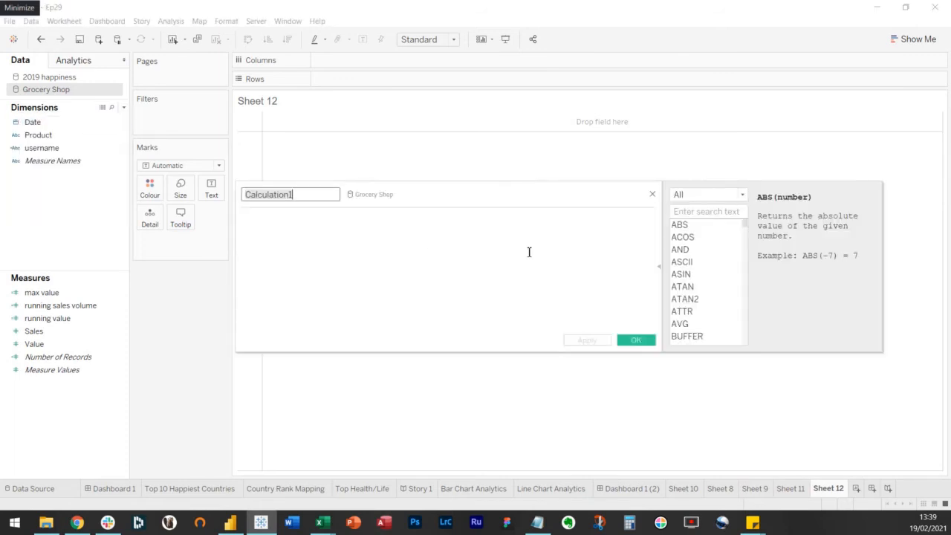
Step: Search the function reference for sum and min, reading the SUM and MIN descriptions
{"action": "left_click", "coordinate": [684, 214]}
{"action": "type", "text": "si"}
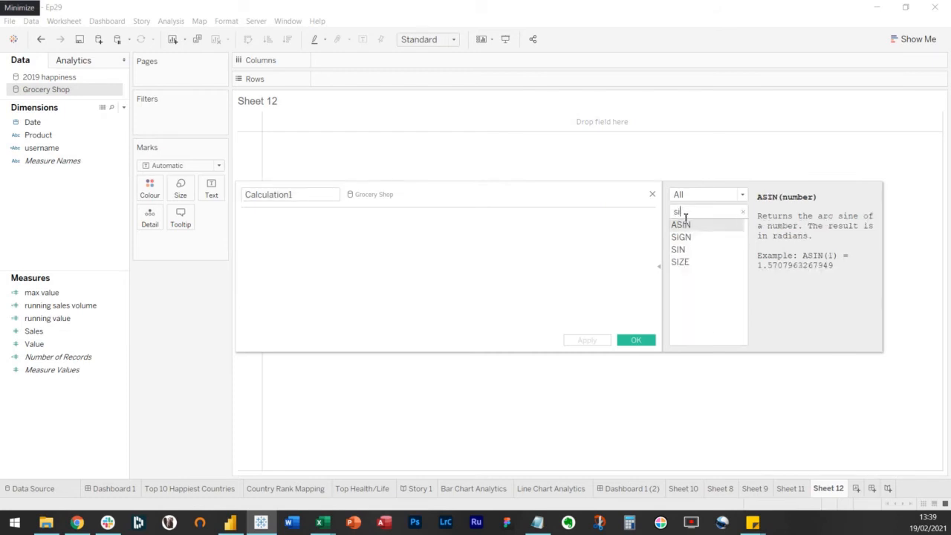
{"action": "key", "text": "BackSpace"}
{"action": "type", "text": "um"}
{"action": "key", "text": "Down"}
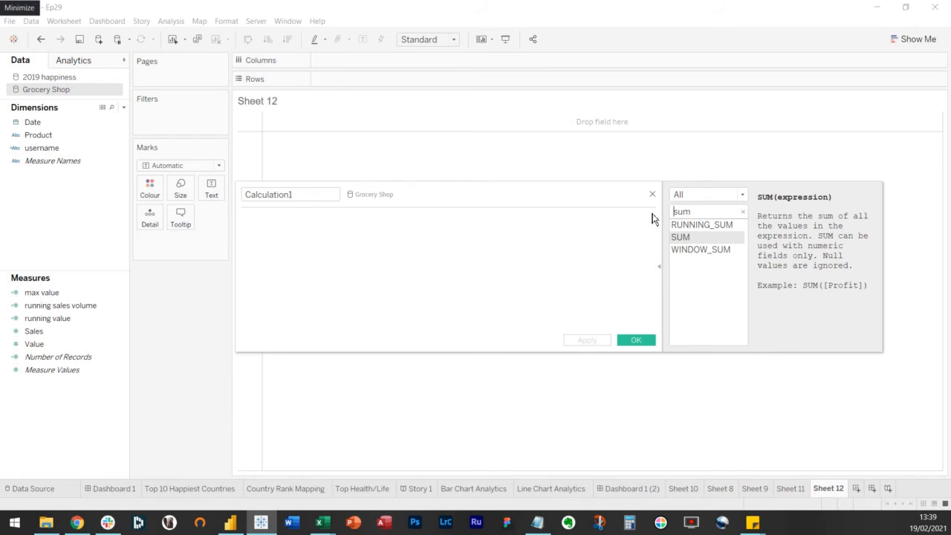
{"action": "key", "text": "BackSpace"}
{"action": "key", "text": "BackSpace"}
{"action": "key", "text": "BackSpace"}
{"action": "type", "text": "min"}
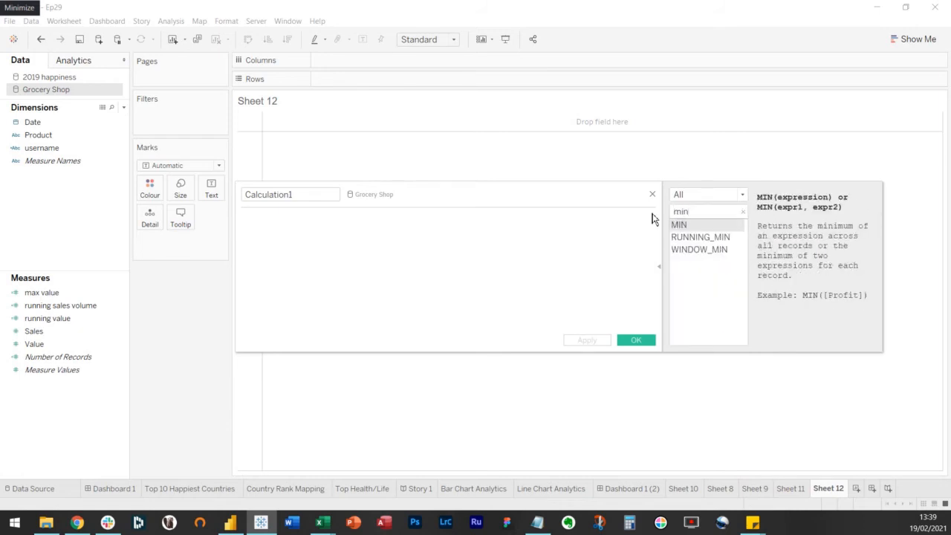
{"action": "key", "text": "BackSpace"}
{"action": "key", "text": "BackSpace"}
{"action": "key", "text": "BackSpace"}
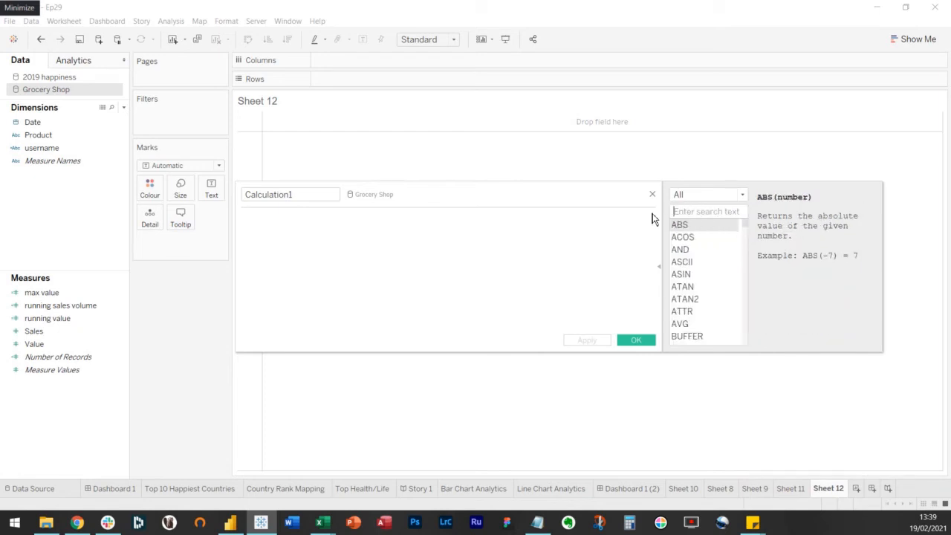
Step: Look up the max, avg and med functions in the function reference and clear the search
{"action": "type", "text": "max"}
{"action": "key", "text": "BackSpace"}
{"action": "key", "text": "BackSpace"}
{"action": "key", "text": "BackSpace"}
{"action": "type", "text": "avg"}
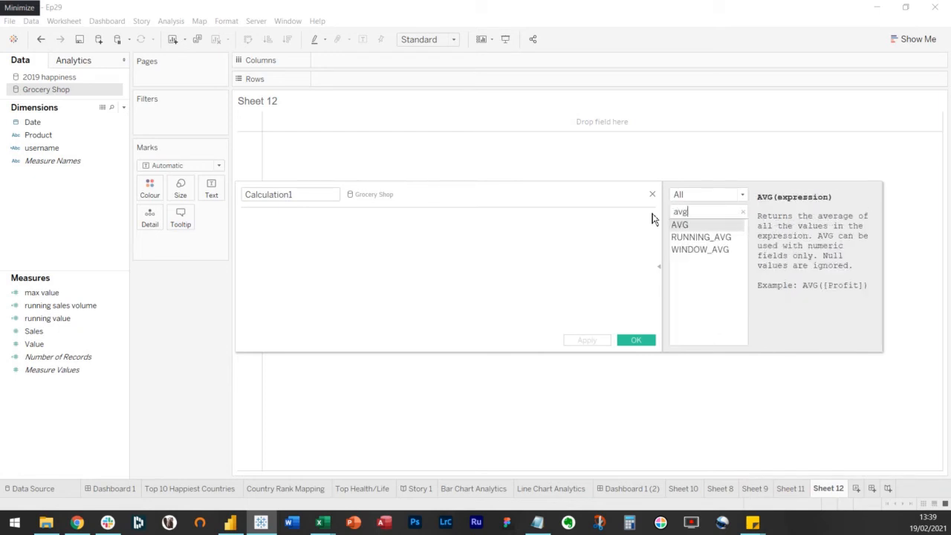
{"action": "key", "text": "BackSpace"}
{"action": "key", "text": "BackSpace"}
{"action": "key", "text": "BackSpace"}
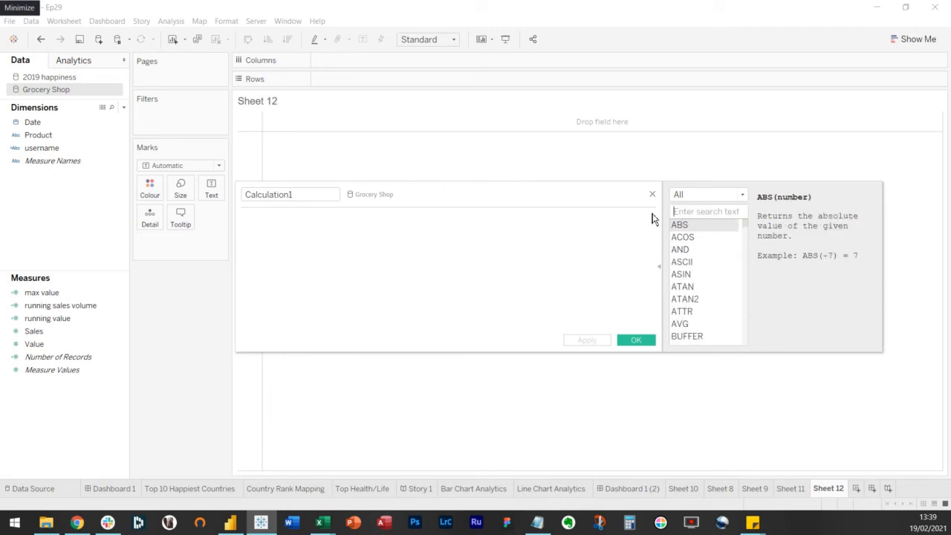
{"action": "type", "text": "med"}
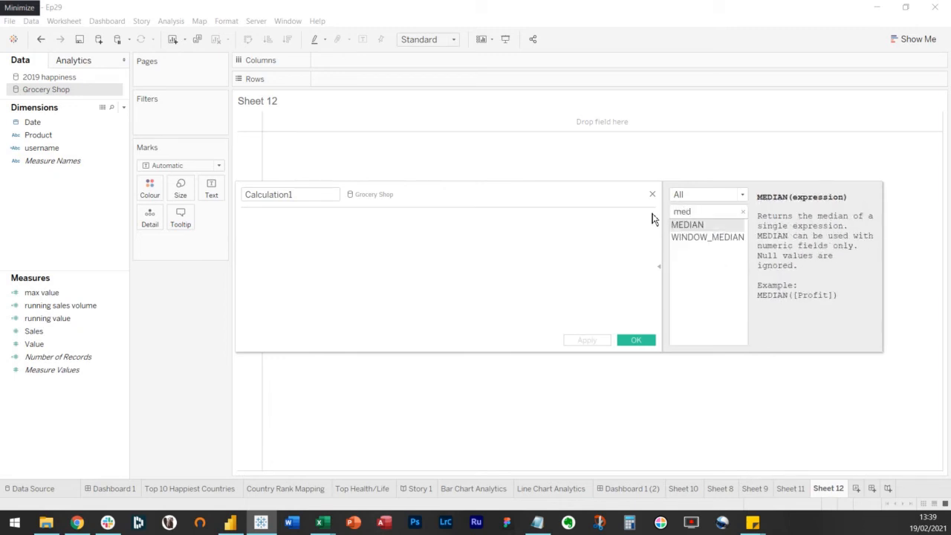
{"action": "key", "text": "BackSpace"}
{"action": "key", "text": "BackSpace"}
{"action": "key", "text": "BackSpace"}
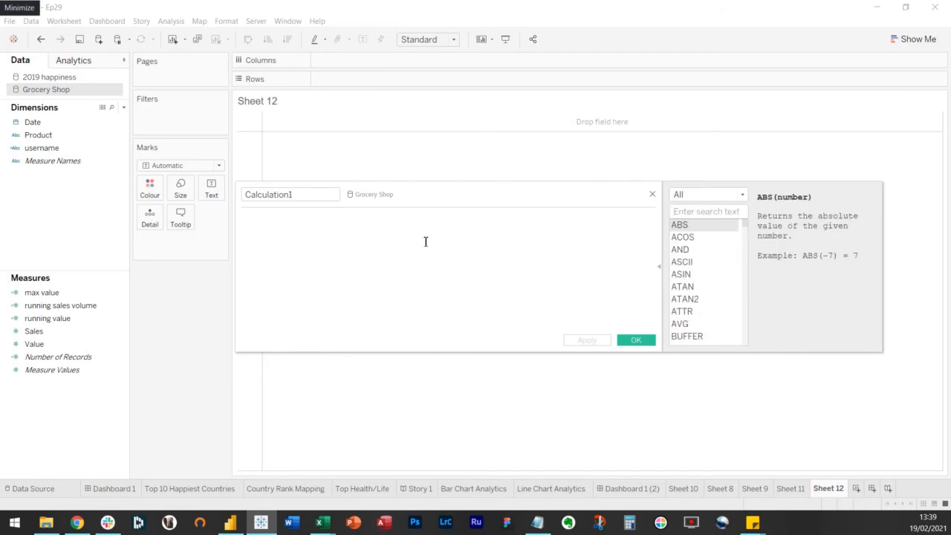
Step: Name the calculated field "sum value", give it the formula sum([Value]), and save it
{"action": "double_click", "coordinate": [314, 195]}
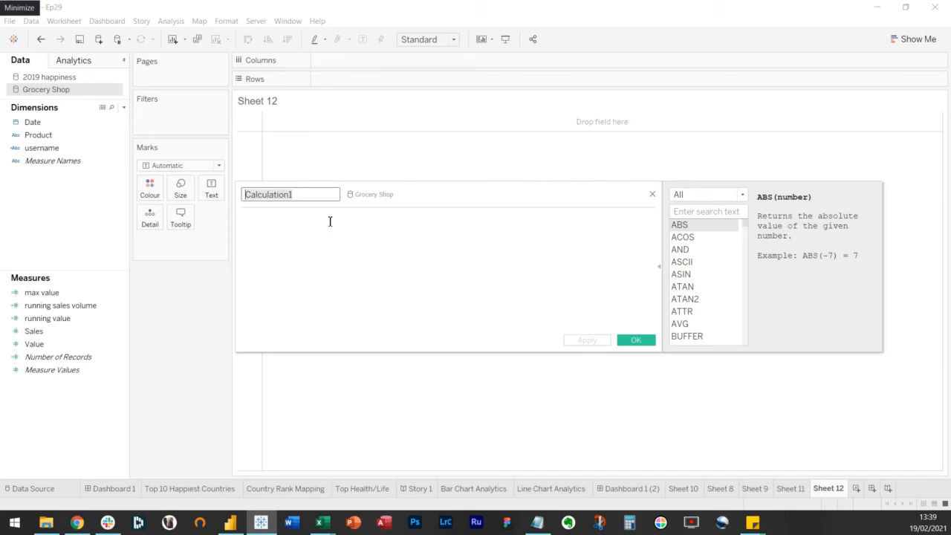
{"action": "type", "text": "su"}
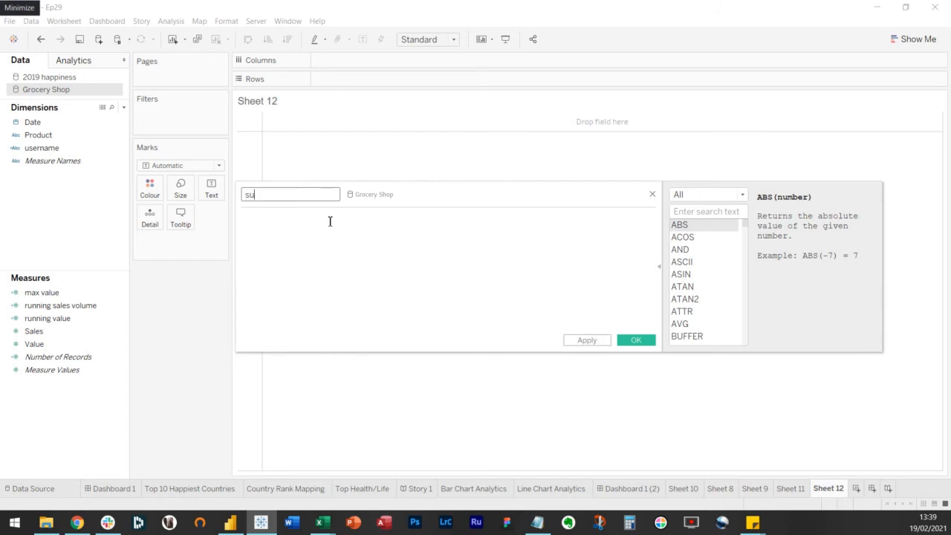
{"action": "type", "text": "m value"}
{"action": "left_click", "coordinate": [330, 221]}
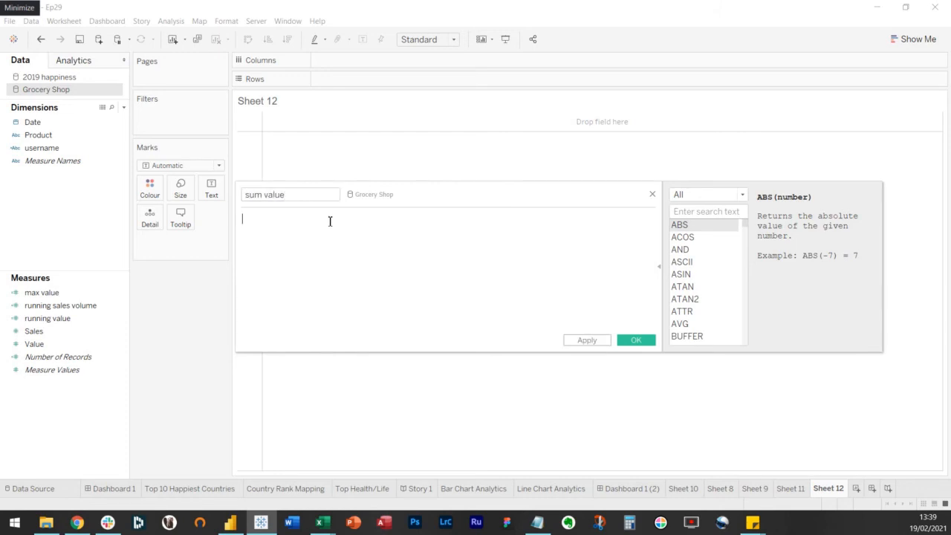
{"action": "type", "text": "sum("}
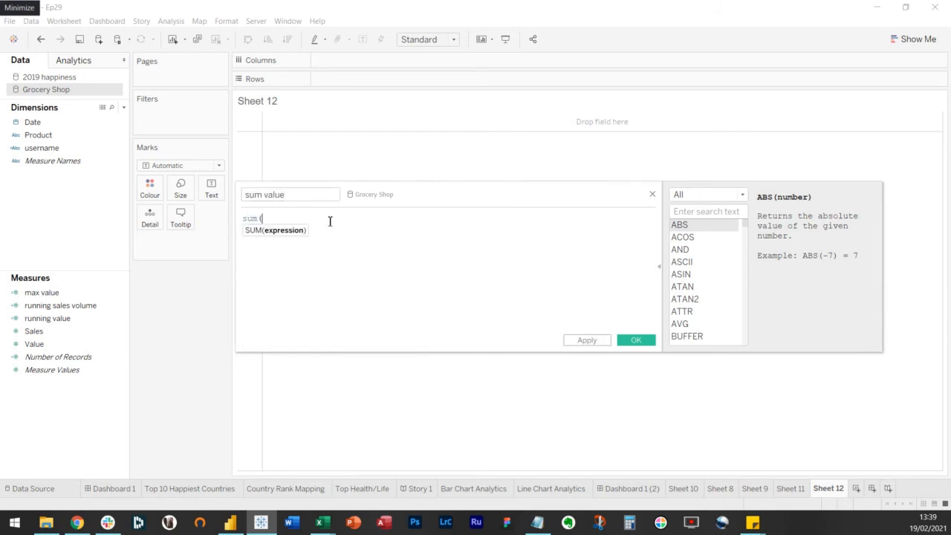
{"action": "type", "text": "val"}
{"action": "key", "text": "Return"}
{"action": "type", "text": ")"}
{"action": "key", "text": "Return"}
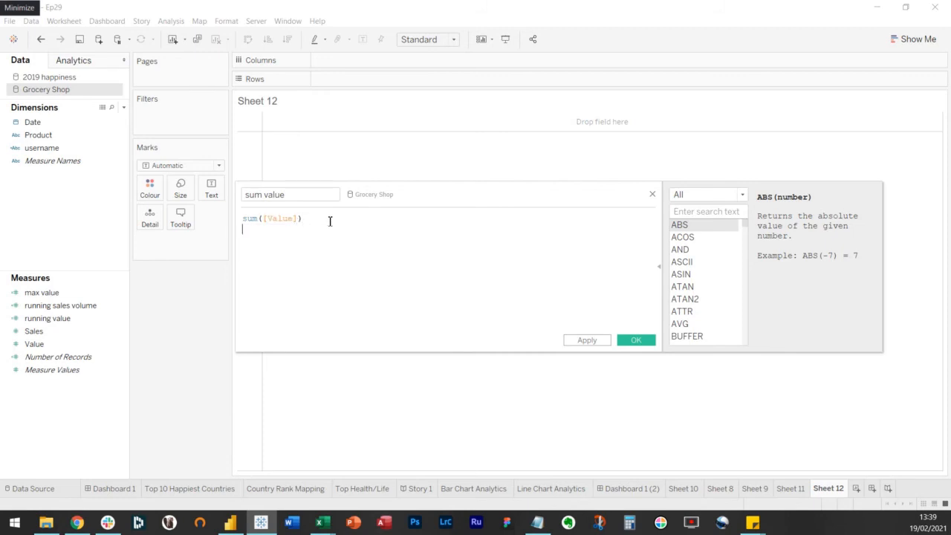
{"action": "left_click", "coordinate": [644, 345]}
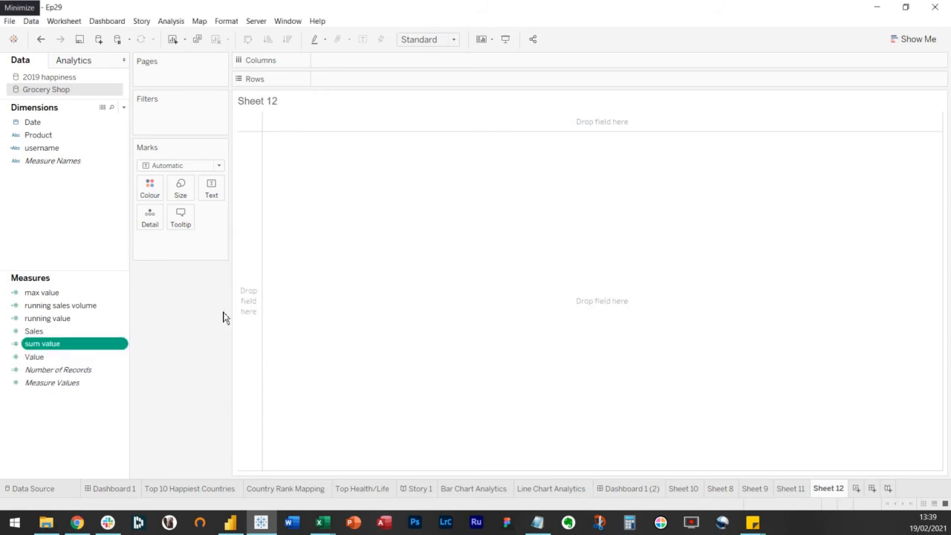
Step: Create and save another calculated field named "min value" with the formula min([Value])
{"action": "left_click", "coordinate": [124, 108]}
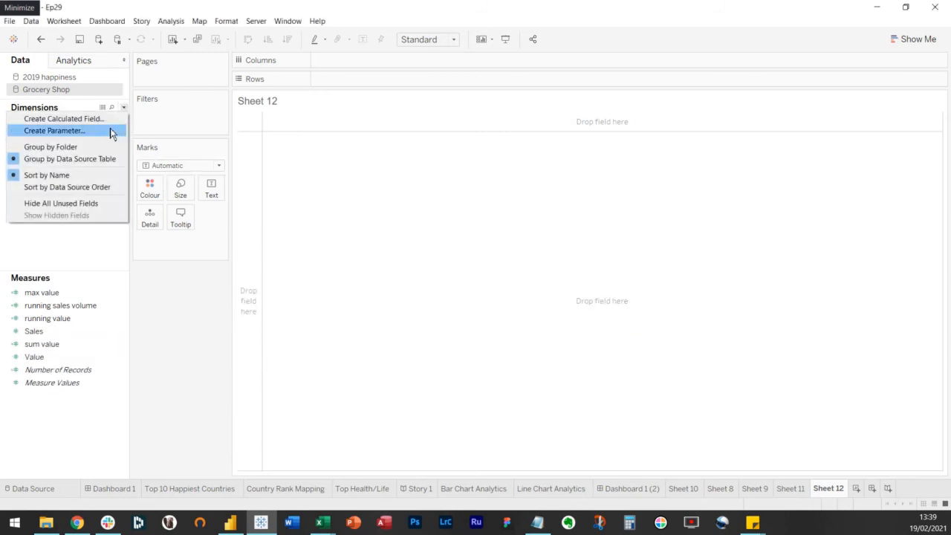
{"action": "left_click", "coordinate": [104, 121]}
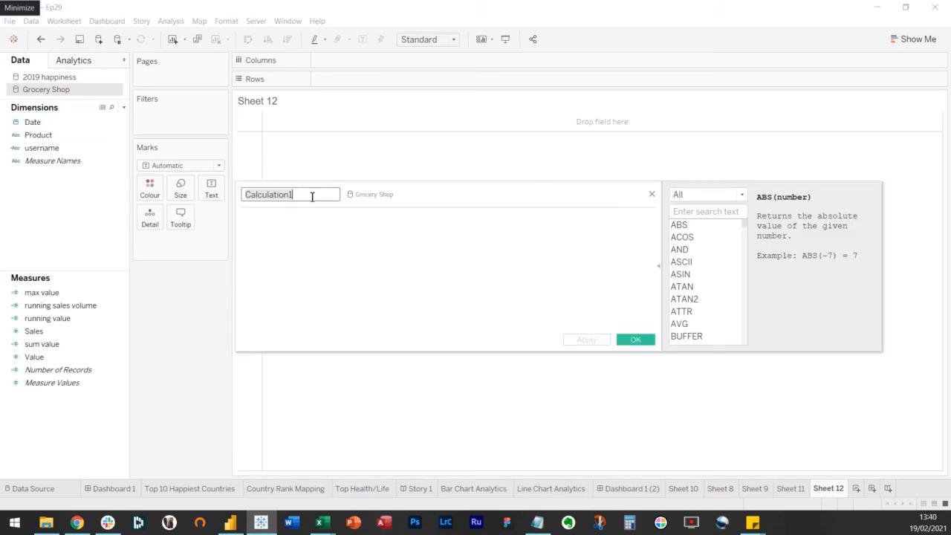
{"action": "left_click_drag", "start_coordinate": [312, 196], "coordinate": [249, 191]}
{"action": "type", "text": "min value"}
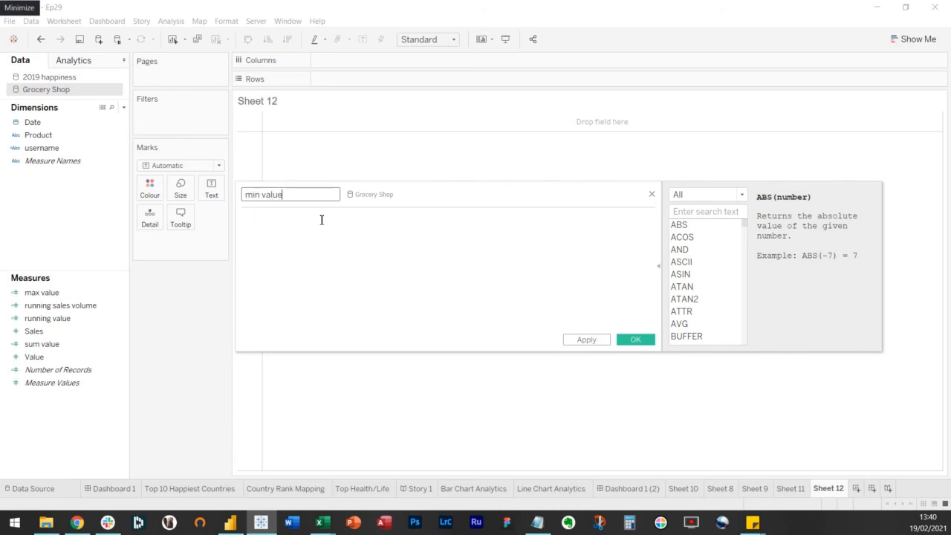
{"action": "left_click", "coordinate": [322, 220]}
{"action": "type", "text": "min(val"}
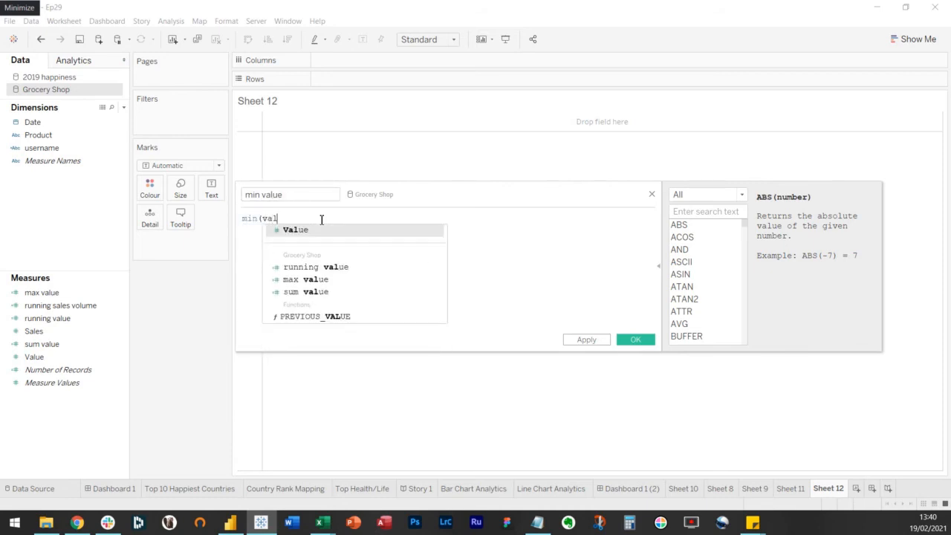
{"action": "key", "text": "Return"}
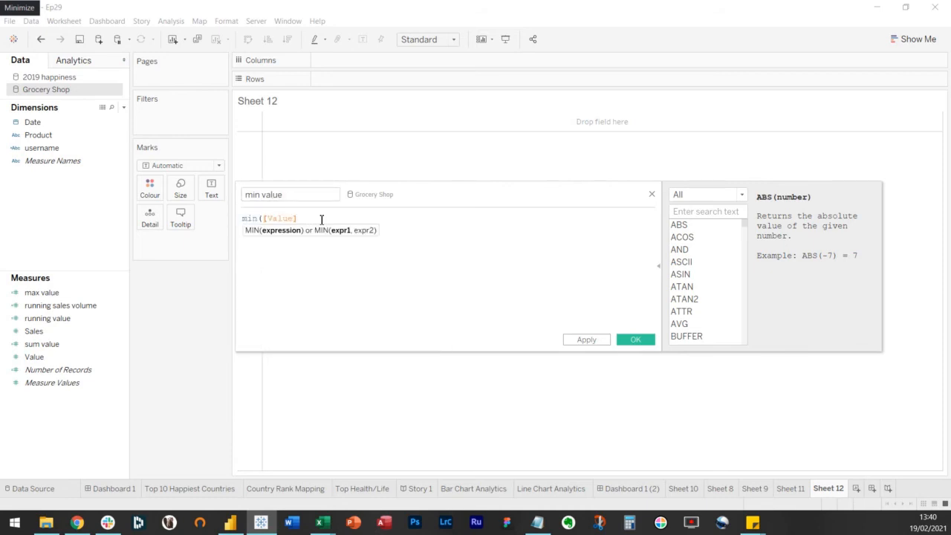
{"action": "type", "text": ")"}
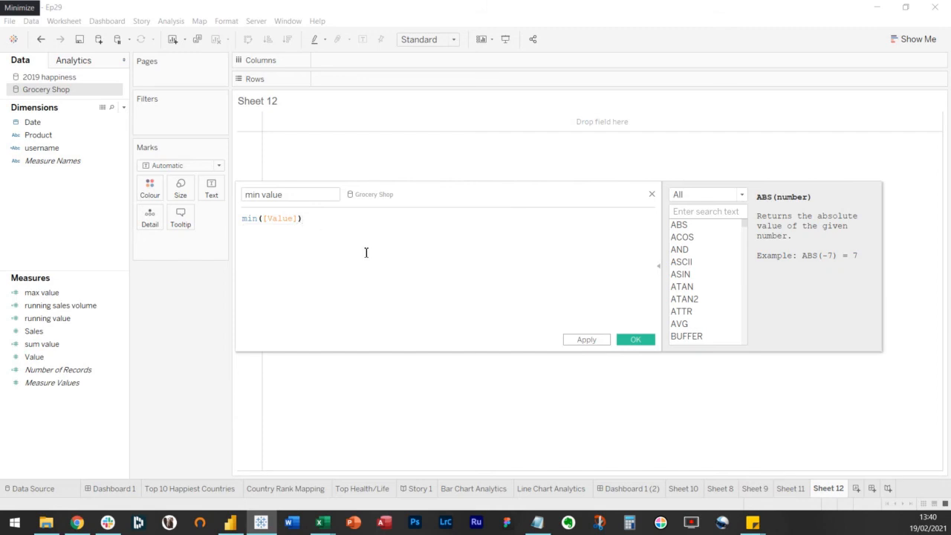
{"action": "left_click", "coordinate": [635, 340]}
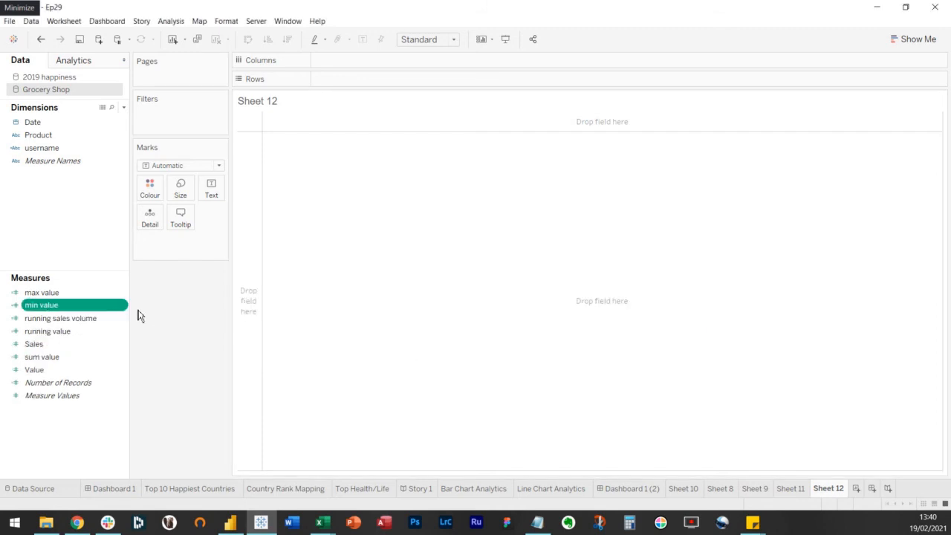
Step: Add min value, max value and sum value to the rows in that order, and swap rows and columns
{"action": "left_click_drag", "start_coordinate": [71, 310], "coordinate": [333, 81]}
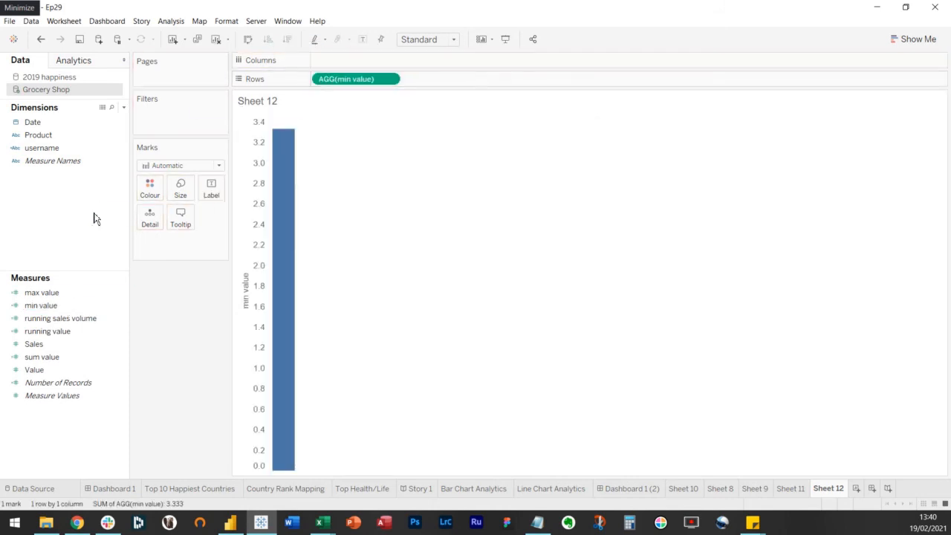
{"action": "left_click_drag", "start_coordinate": [72, 296], "coordinate": [462, 82]}
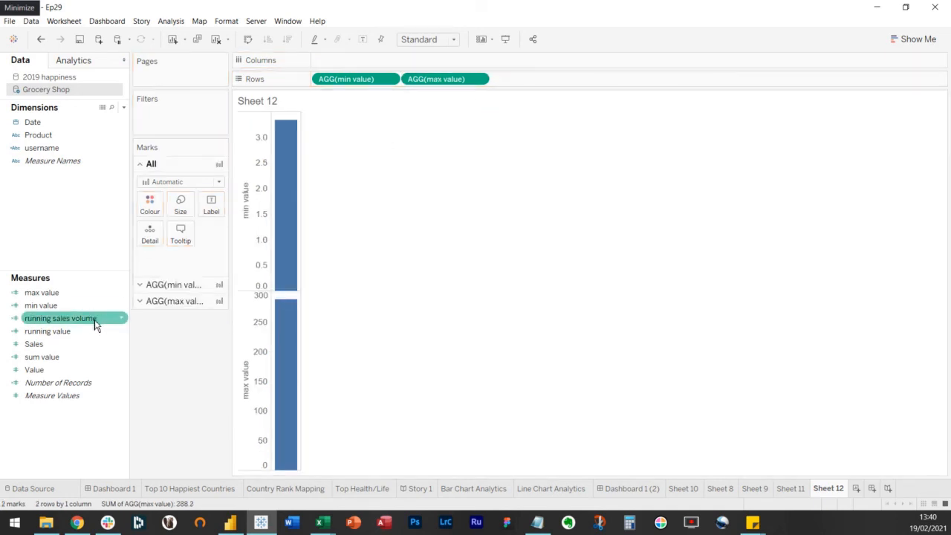
{"action": "left_click_drag", "start_coordinate": [75, 364], "coordinate": [556, 85]}
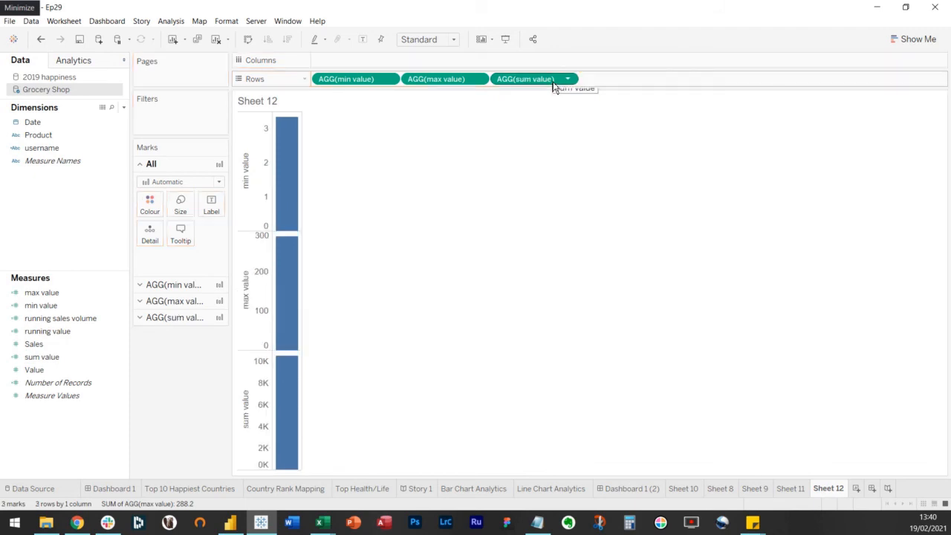
{"action": "left_click", "coordinate": [248, 39]}
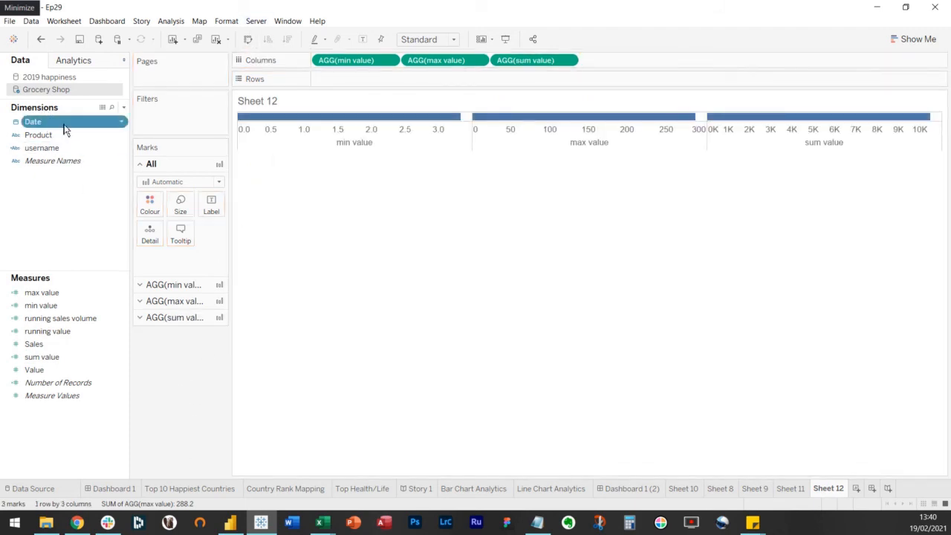
Step: Add Date to the rows and group it by the discrete Week Number date part
{"action": "left_click_drag", "start_coordinate": [60, 125], "coordinate": [346, 78]}
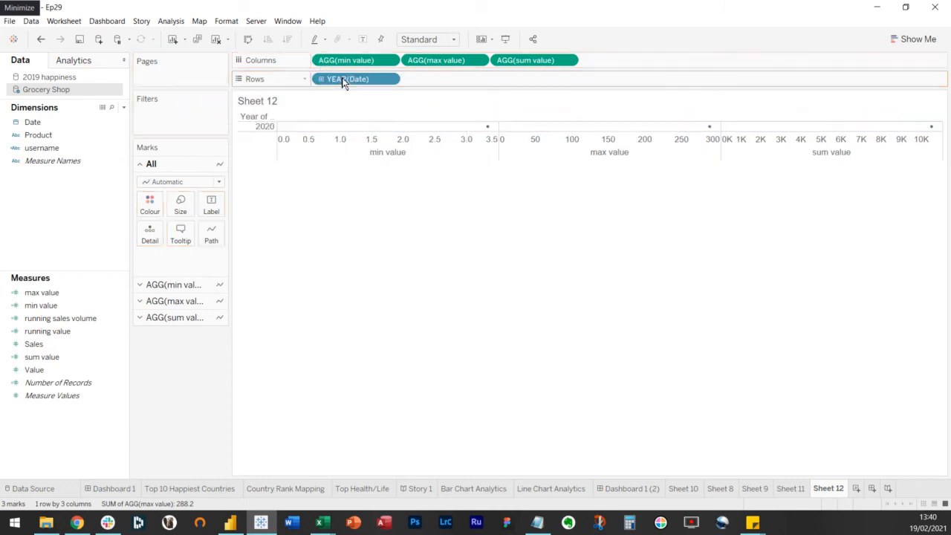
{"action": "left_click", "coordinate": [389, 79]}
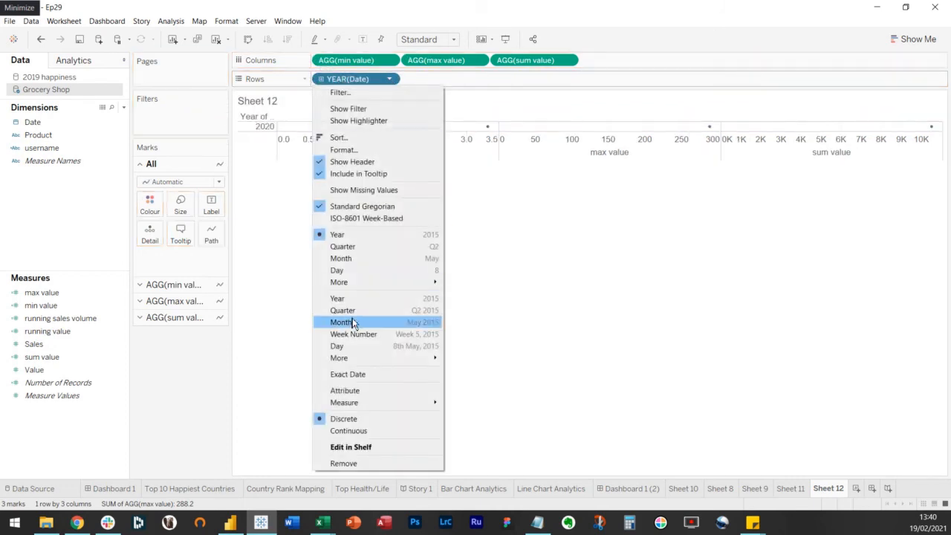
{"action": "mouse_move", "coordinate": [349, 360]}
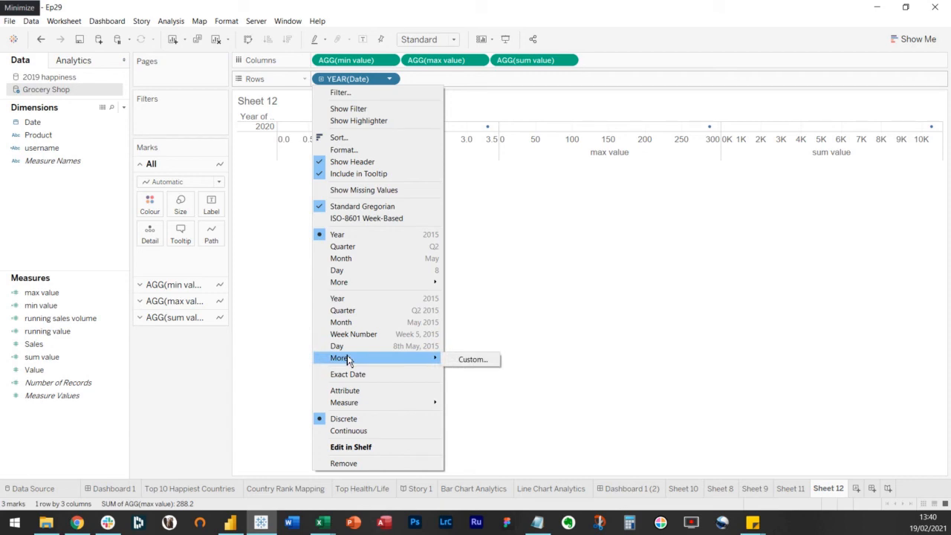
{"action": "mouse_move", "coordinate": [356, 288]}
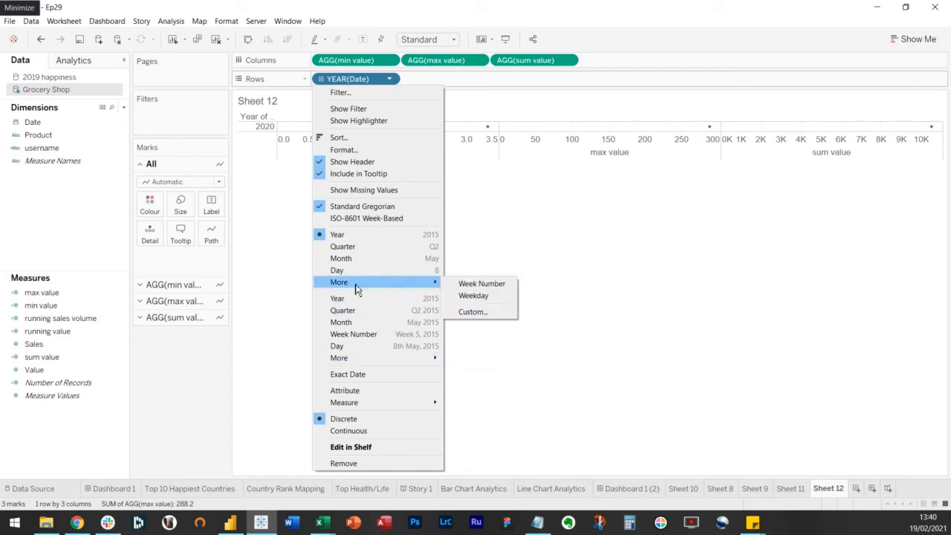
{"action": "left_click", "coordinate": [485, 289]}
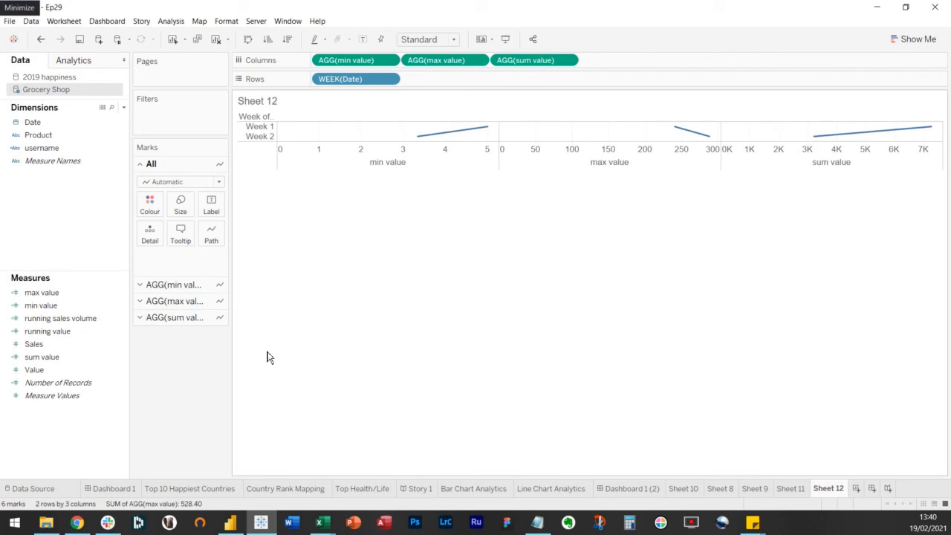
{"action": "mouse_move", "coordinate": [423, 141]}
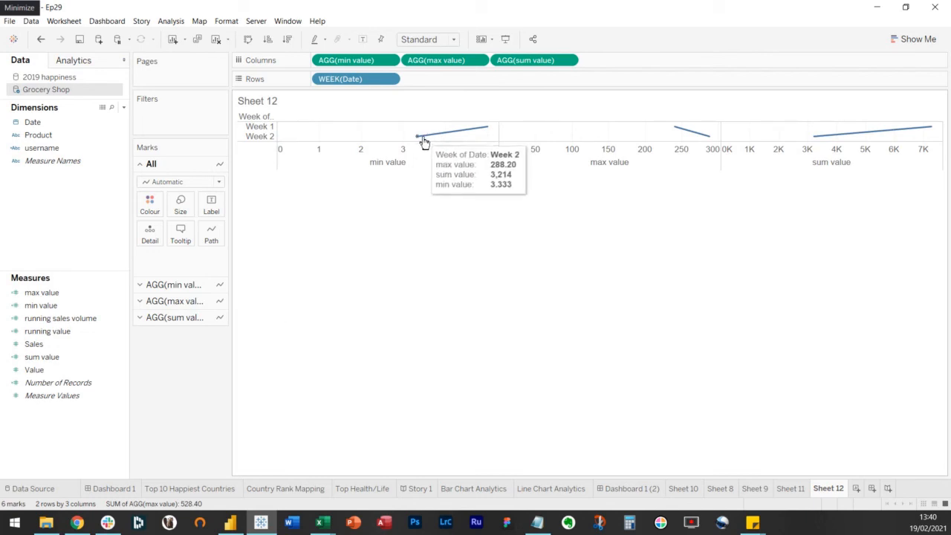
{"action": "mouse_move", "coordinate": [484, 129]}
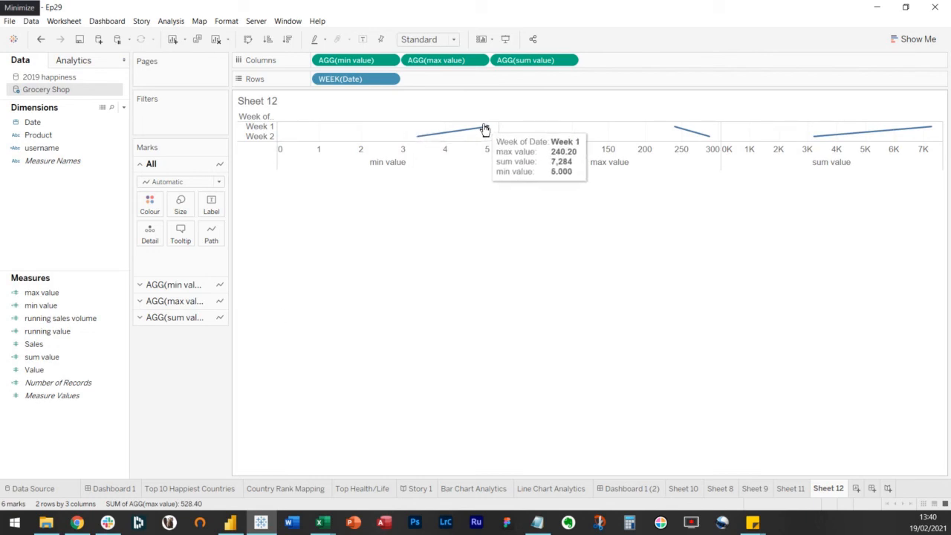
{"action": "mouse_move", "coordinate": [706, 137]}
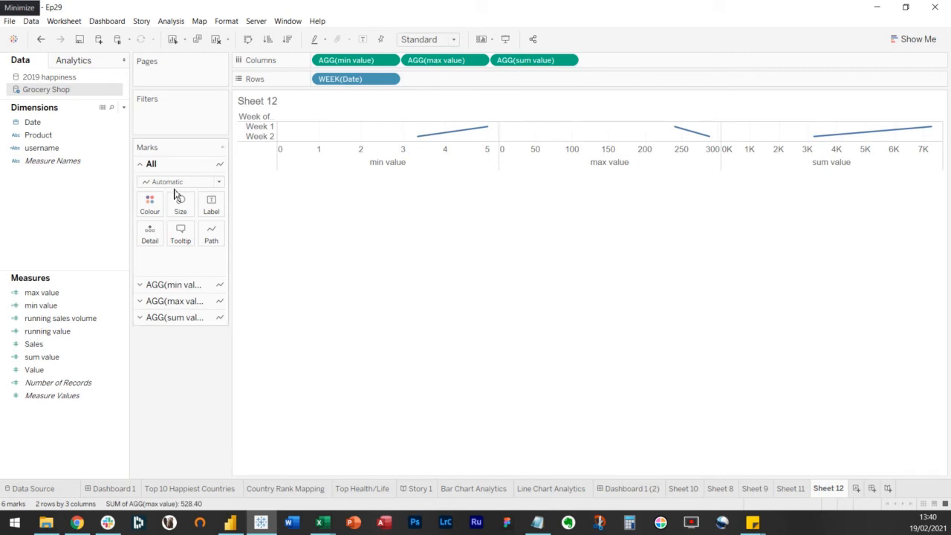
{"action": "left_click", "coordinate": [102, 139]}
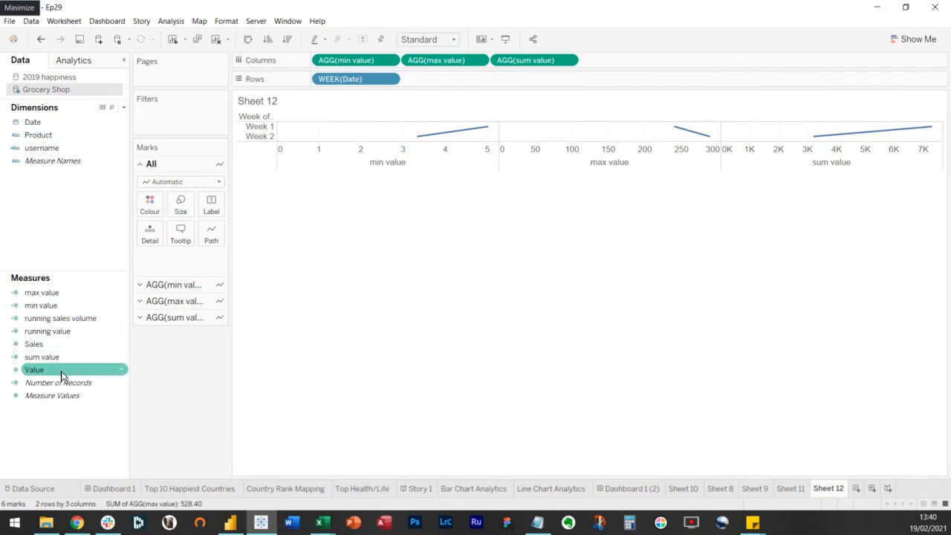
Step: Add Value to the columns, aggregate it as Average, and place it between max value and sum value
{"action": "left_click_drag", "start_coordinate": [62, 375], "coordinate": [666, 69]}
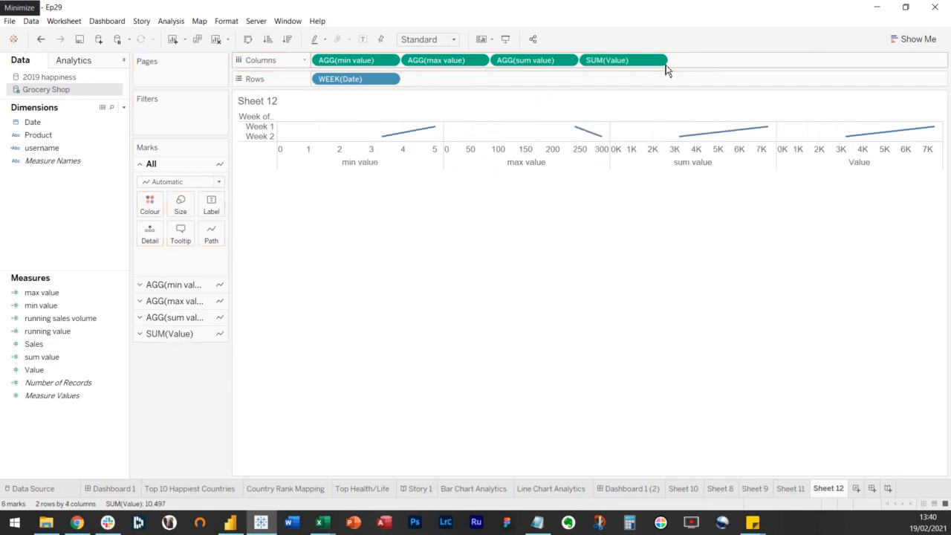
{"action": "left_click", "coordinate": [658, 61]}
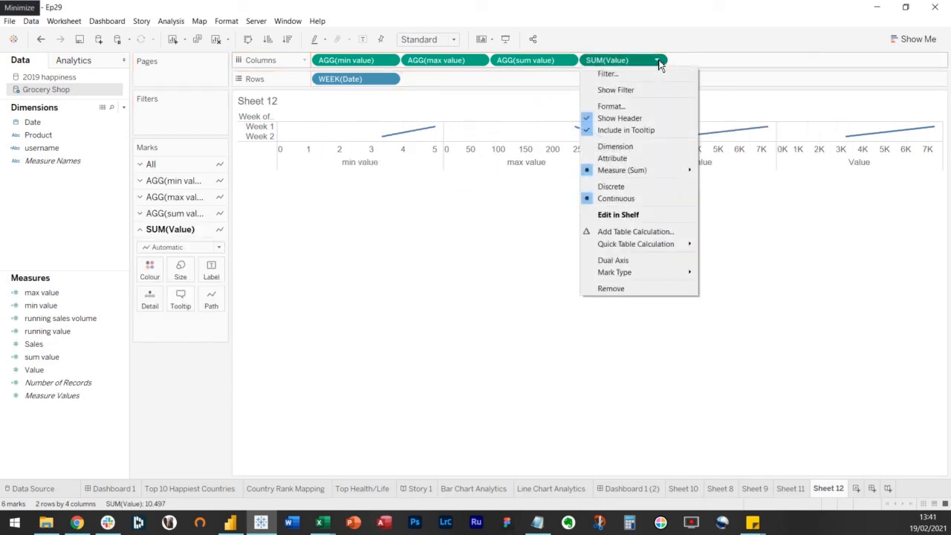
{"action": "mouse_move", "coordinate": [615, 172]}
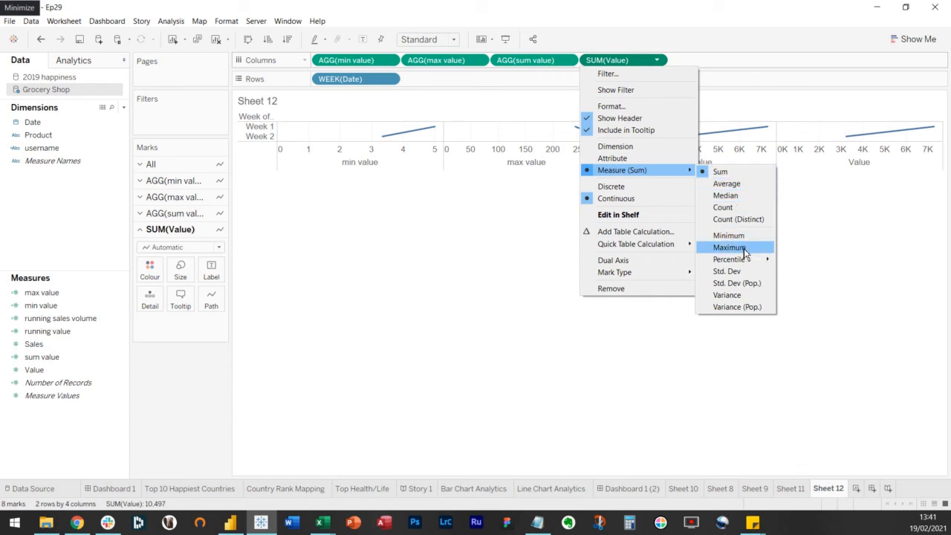
{"action": "left_click", "coordinate": [749, 184]}
{"action": "left_click_drag", "start_coordinate": [647, 66], "coordinate": [503, 68]}
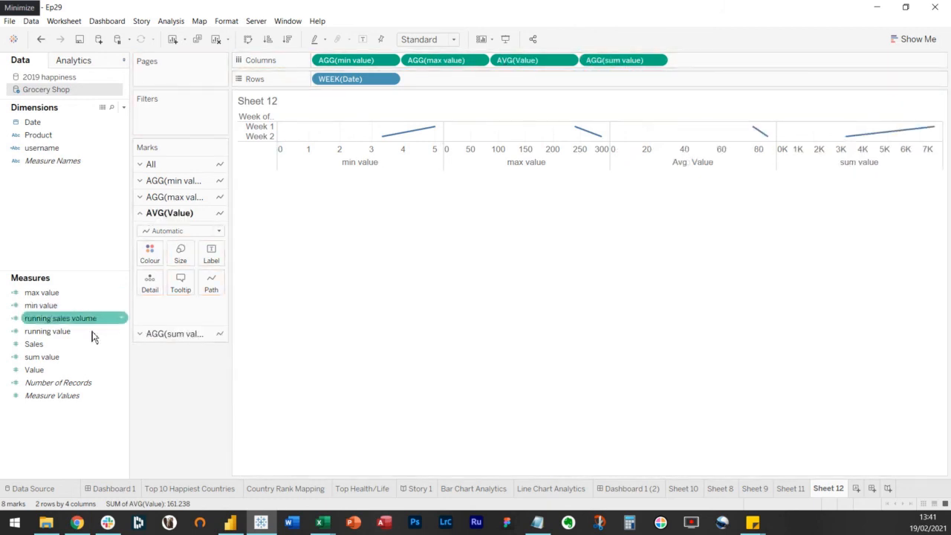
Step: Add Value to the columns again, aggregate it as Median, and place it between max value and the average
{"action": "left_click_drag", "start_coordinate": [67, 370], "coordinate": [737, 71]}
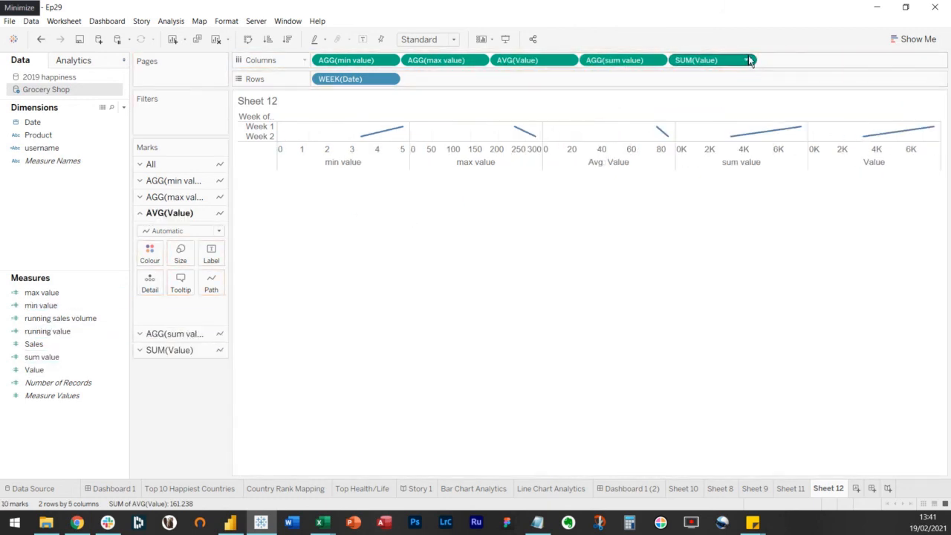
{"action": "left_click", "coordinate": [747, 61]}
{"action": "mouse_move", "coordinate": [738, 170]}
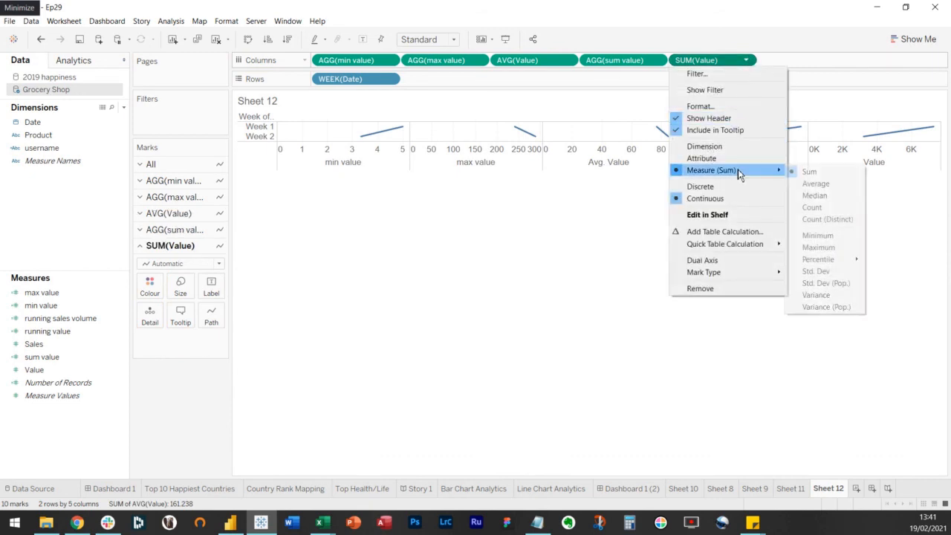
{"action": "left_click", "coordinate": [832, 195]}
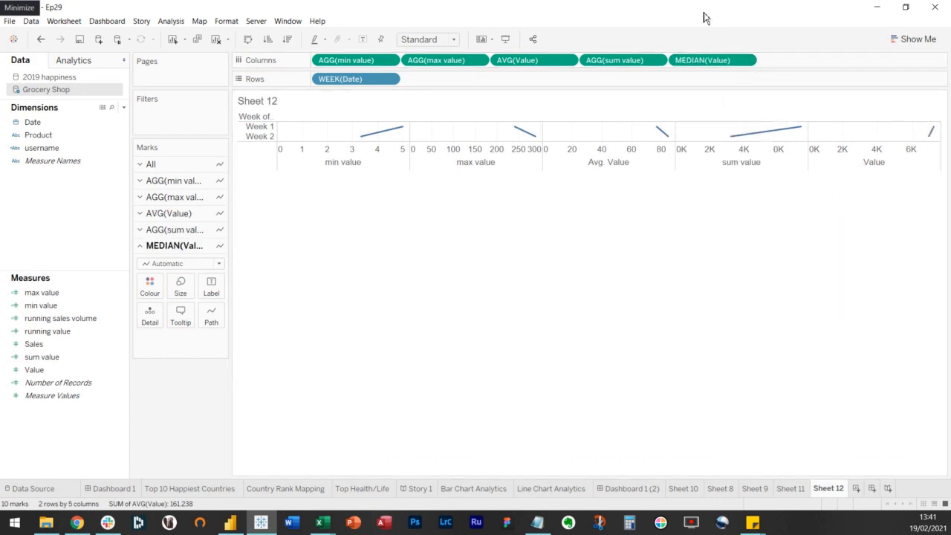
{"action": "left_click_drag", "start_coordinate": [710, 60], "coordinate": [510, 72]}
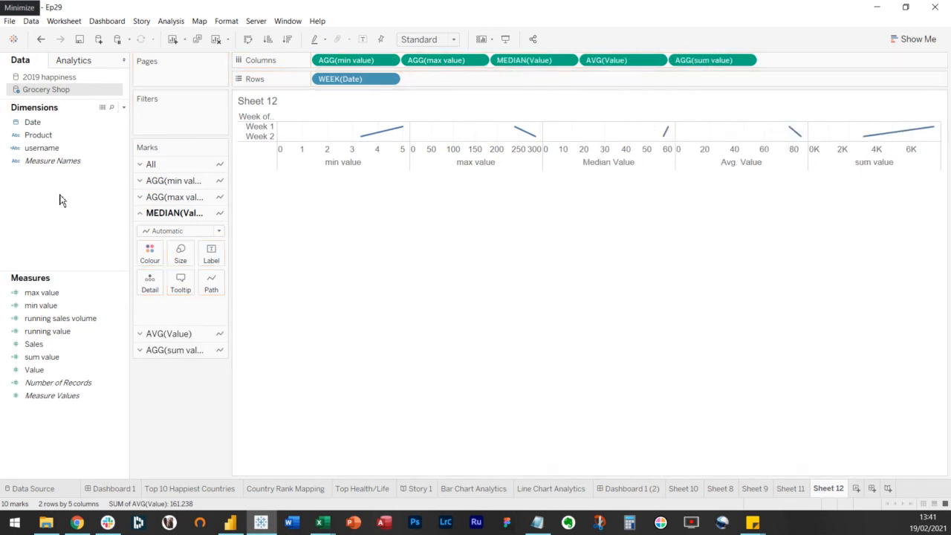
Step: Add Product to the rows after the week and move max value to the end of the columns
{"action": "left_click_drag", "start_coordinate": [39, 135], "coordinate": [445, 81]}
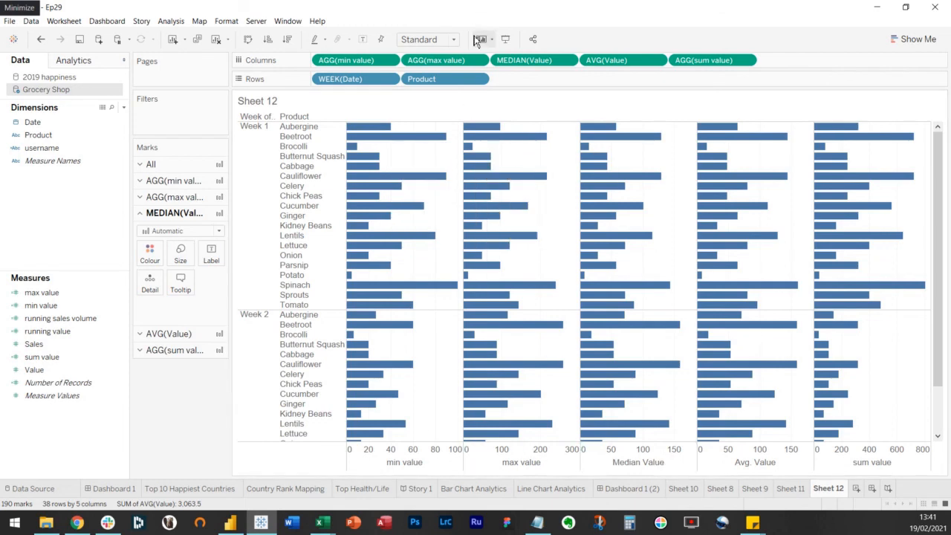
{"action": "left_click_drag", "start_coordinate": [441, 64], "coordinate": [817, 63]}
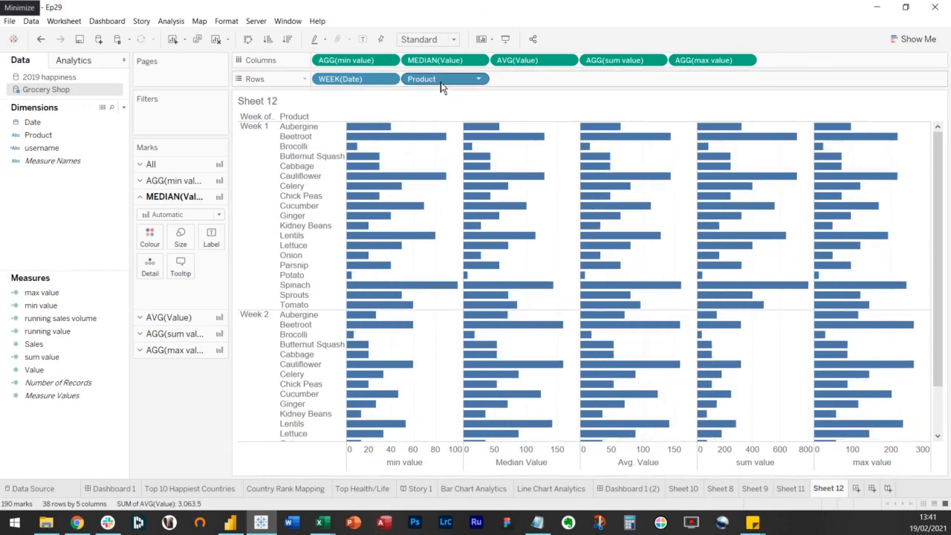
Step: Place Product ahead of the week in the rows, and swap rows and columns
{"action": "left_click_drag", "start_coordinate": [441, 87], "coordinate": [328, 85]}
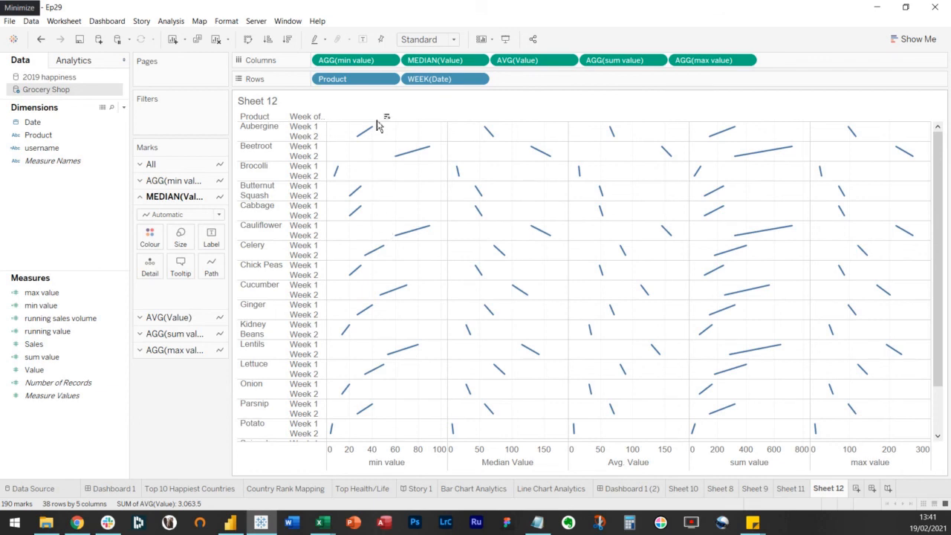
{"action": "left_click", "coordinate": [248, 40]}
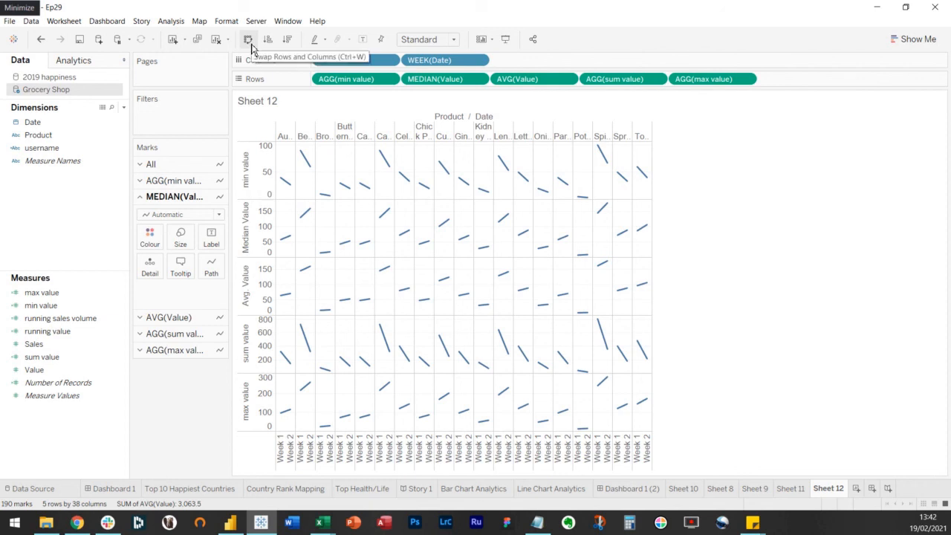
Step: Browse the function list and the SPLIT description in a new calculated field, and close it without saving
{"action": "left_click", "coordinate": [123, 107]}
{"action": "left_click", "coordinate": [101, 119]}
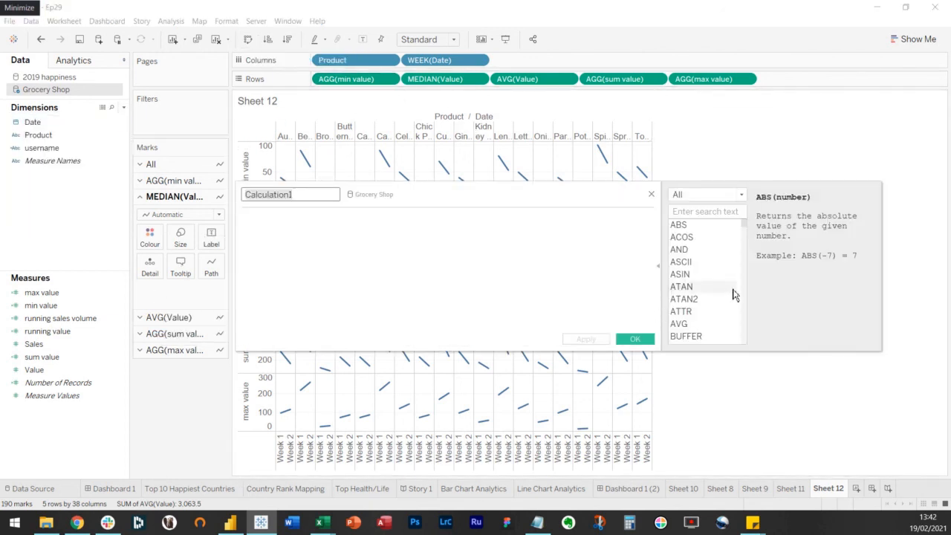
{"action": "scroll", "coordinate": [732, 295], "scroll_direction": "down", "scroll_amount": 15}
{"action": "left_click", "coordinate": [713, 280]}
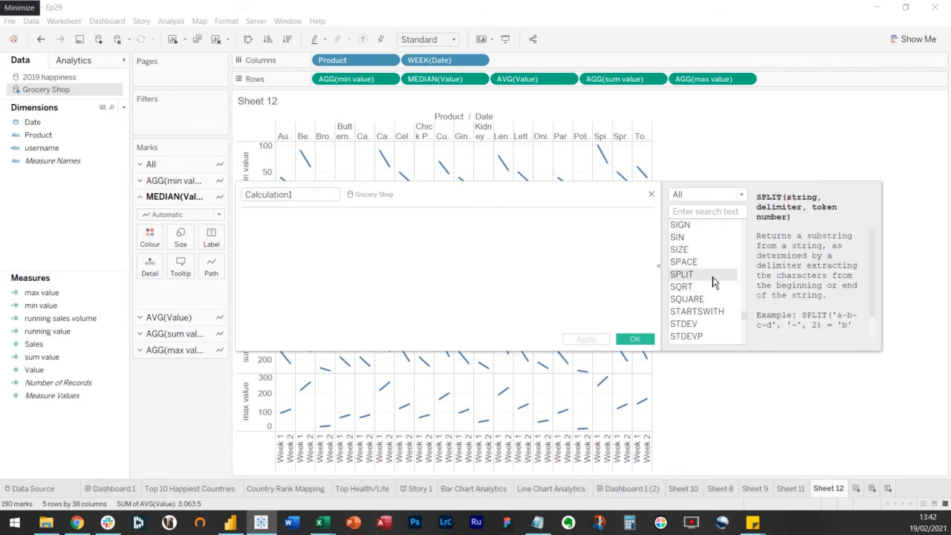
{"action": "scroll", "coordinate": [822, 276], "scroll_direction": "down", "scroll_amount": 1}
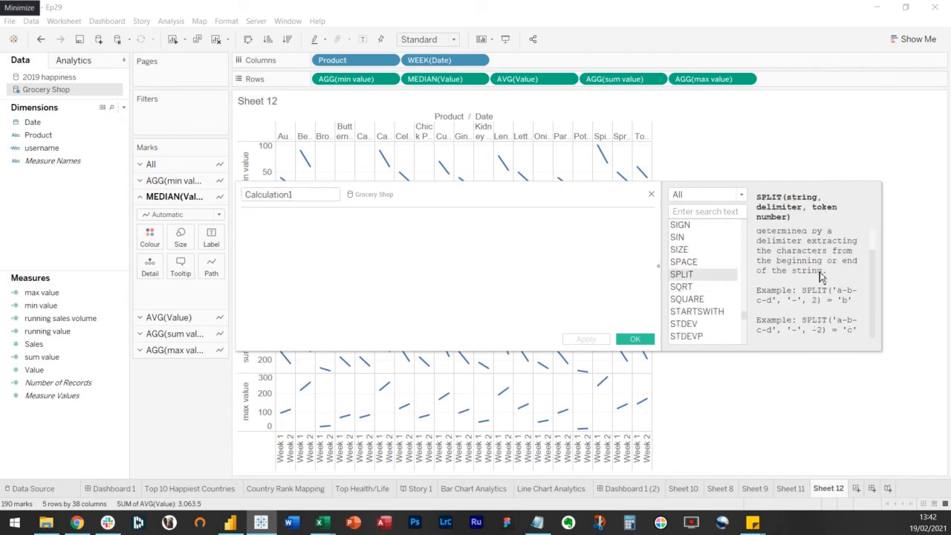
{"action": "scroll", "coordinate": [690, 267], "scroll_direction": "up", "scroll_amount": 15}
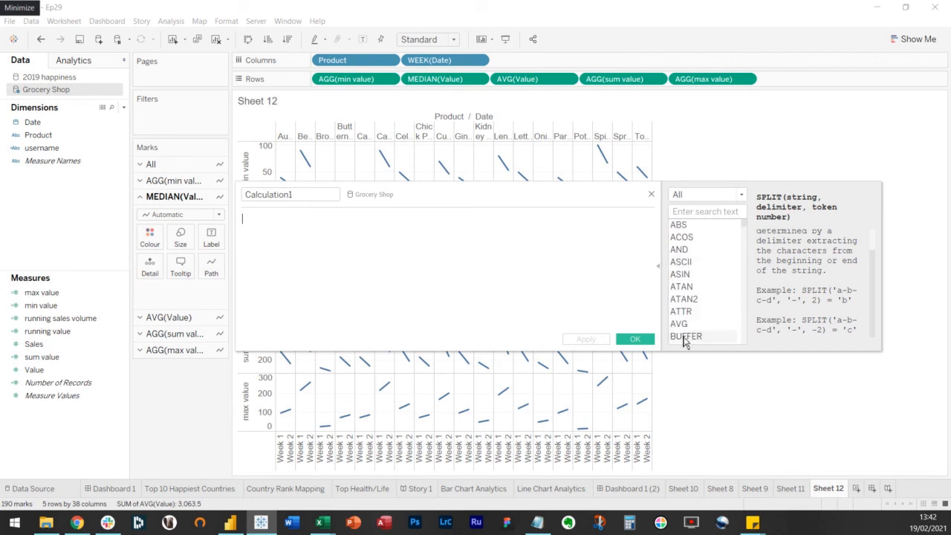
{"action": "left_click", "coordinate": [650, 196]}
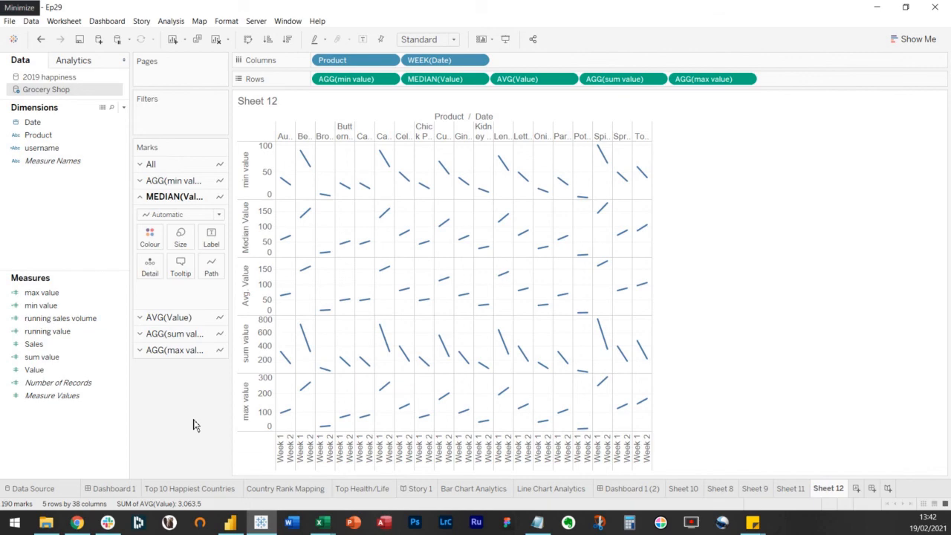
Step: Review the charts on Sheet 10 and Sheet 8, and check the options of Sheet 8's running value field
{"action": "left_click", "coordinate": [684, 488]}
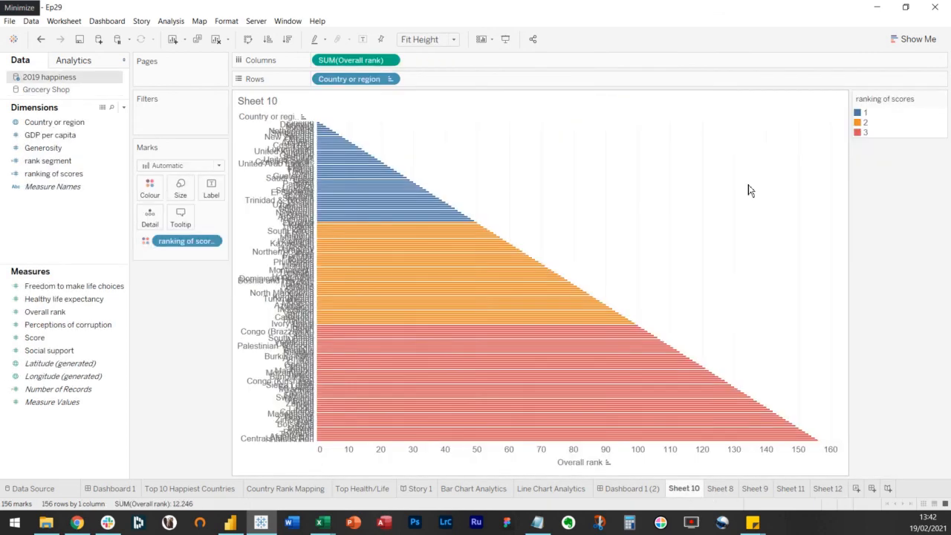
{"action": "left_click", "coordinate": [725, 490]}
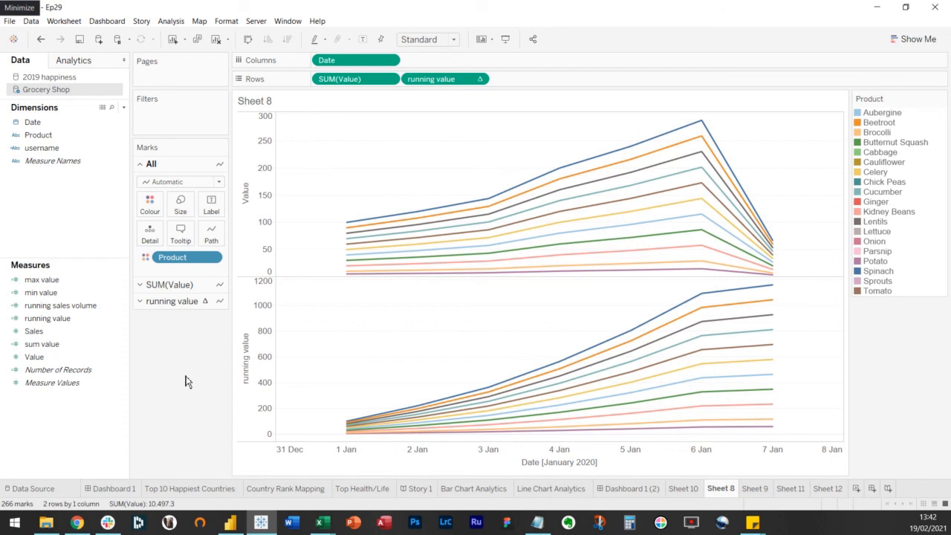
{"action": "left_click", "coordinate": [478, 80]}
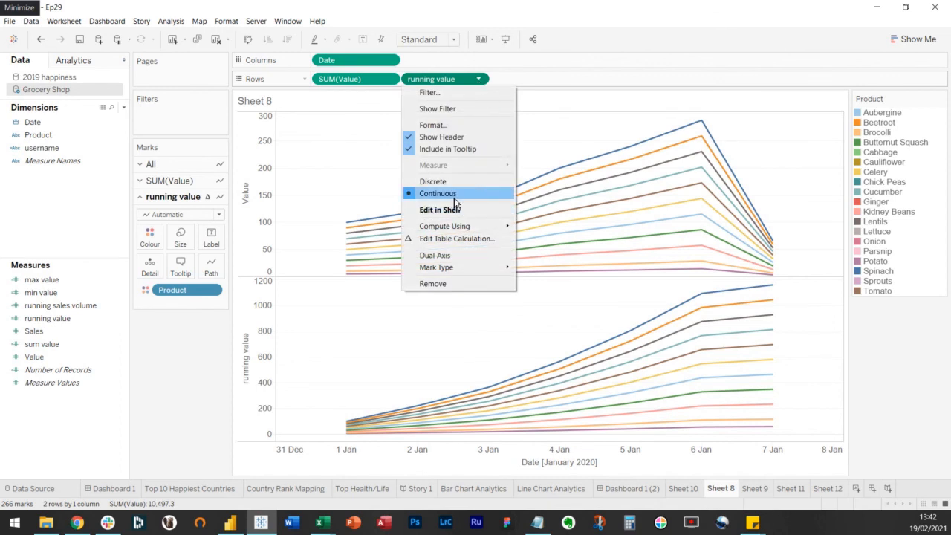
{"action": "left_click", "coordinate": [390, 79]}
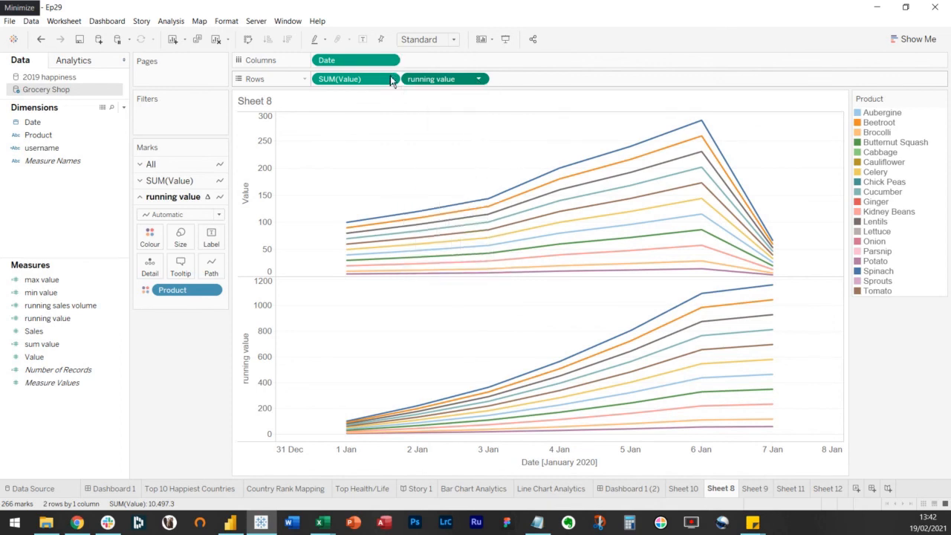
Step: Try the Average aggregation for Value in the rows of Sheet 8, and set it back to Sum
{"action": "left_click", "coordinate": [389, 78]}
{"action": "mouse_move", "coordinate": [409, 191]}
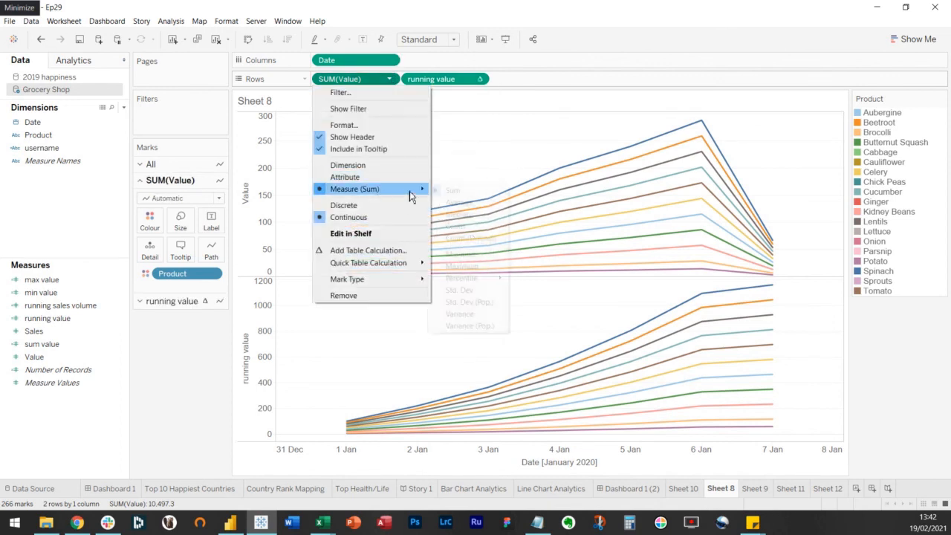
{"action": "left_click", "coordinate": [457, 201]}
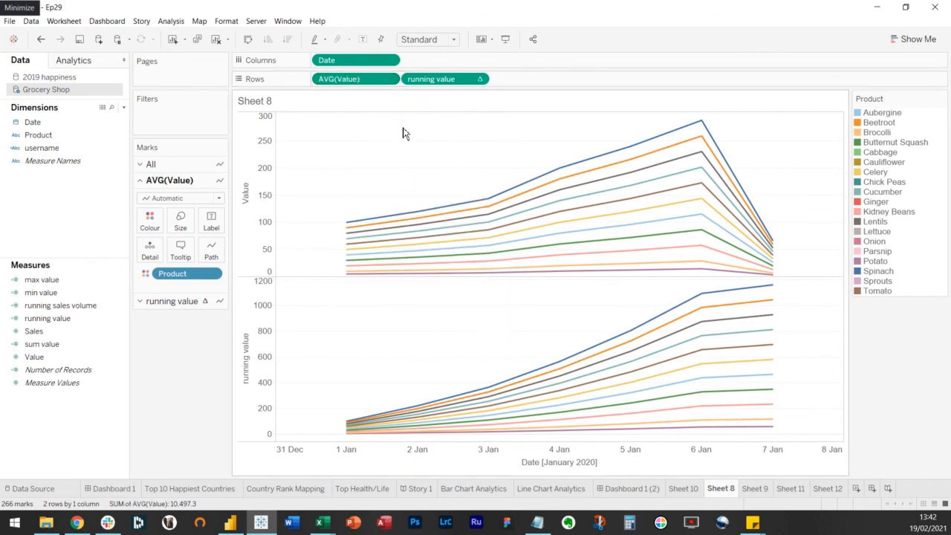
{"action": "left_click", "coordinate": [389, 78]}
{"action": "mouse_move", "coordinate": [381, 193]}
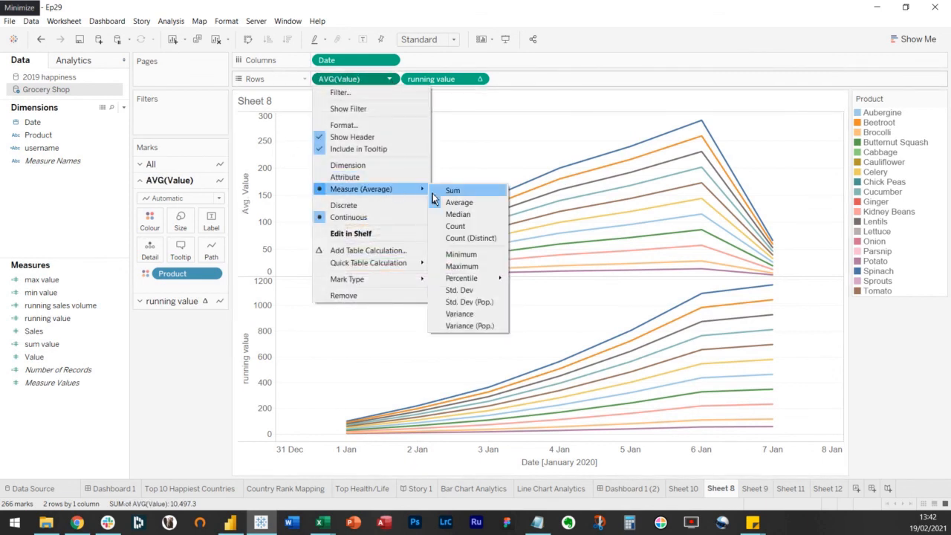
{"action": "left_click", "coordinate": [454, 190]}
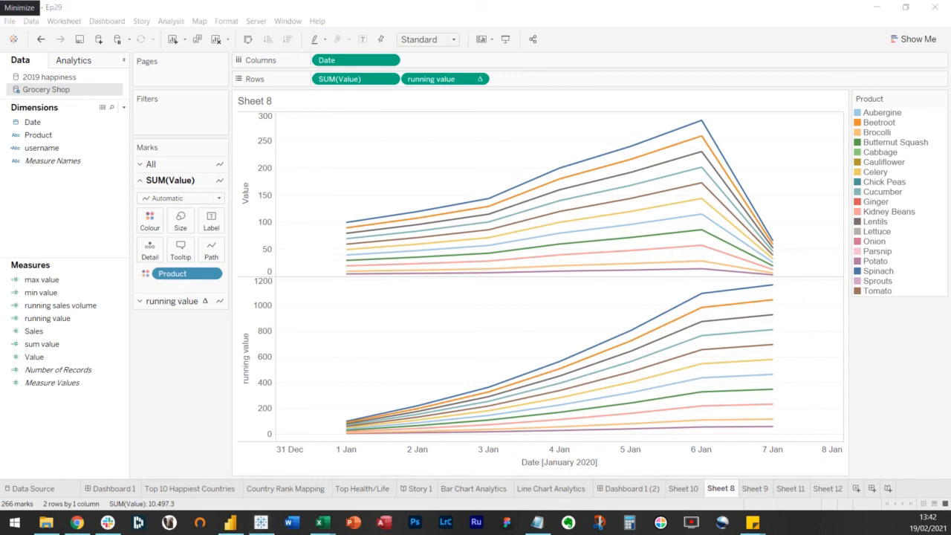
Step: Open the options for creating a calculated field in the Grocery Shop data
{"action": "left_click", "coordinate": [124, 108]}
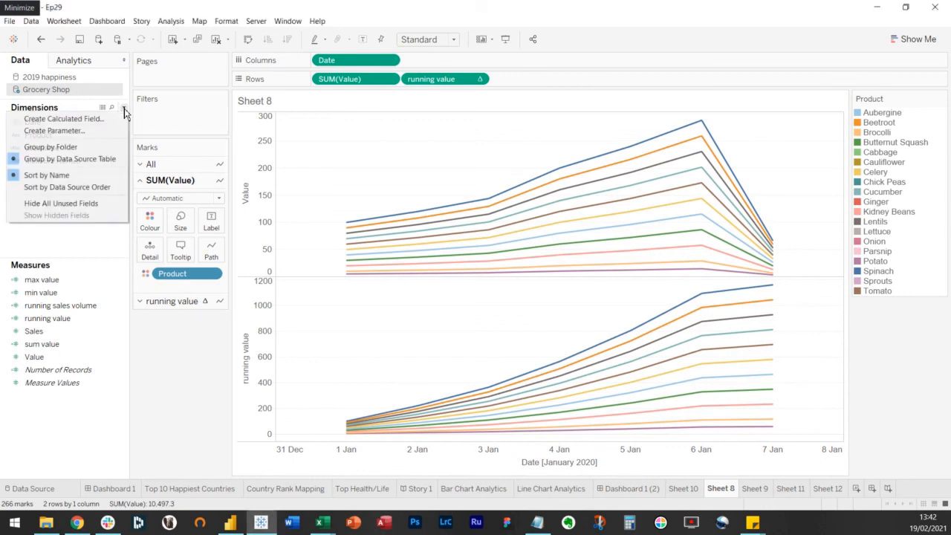